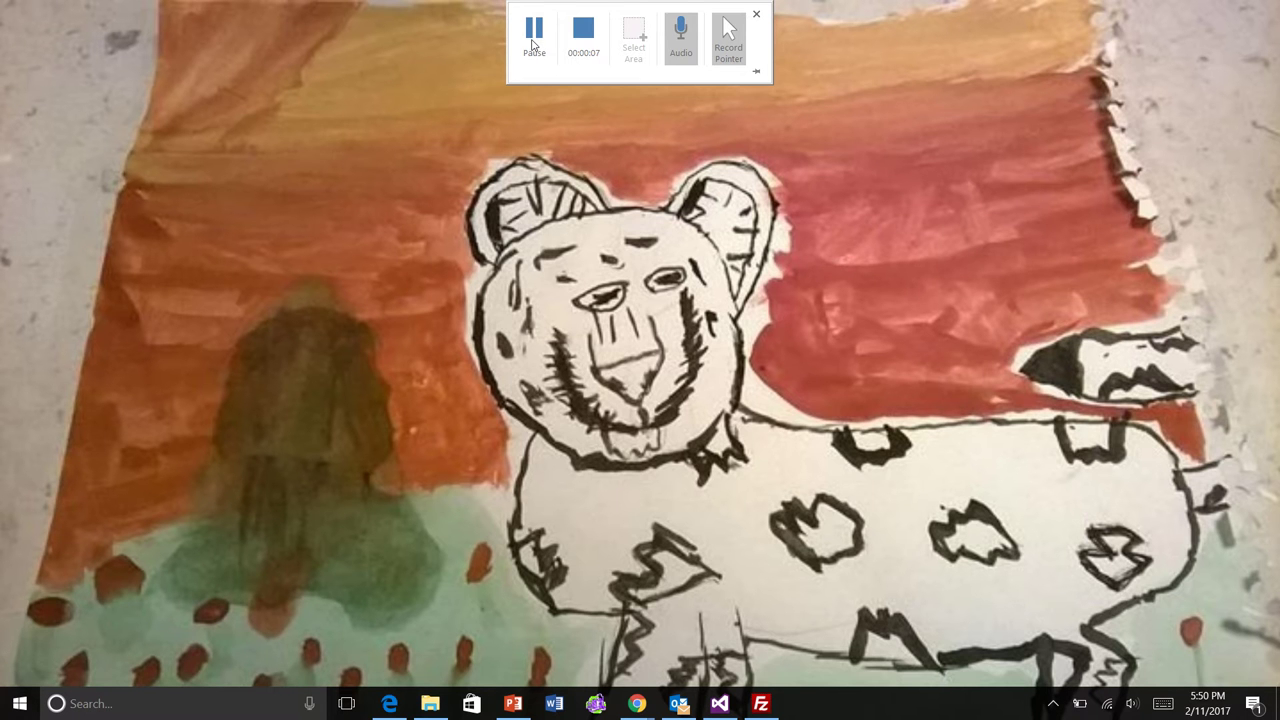
Bring up MarcEdit's main launcher window from the taskbar
left_click(594, 705)
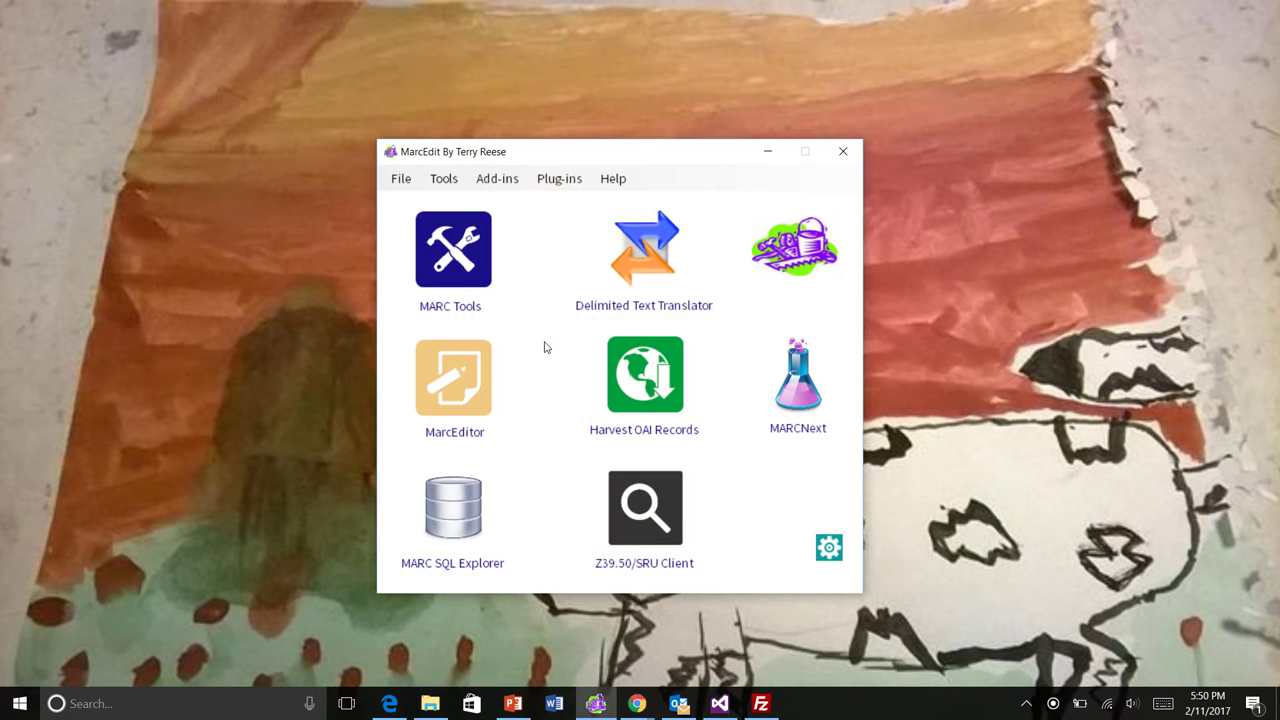
Open Add-ins > Plugin Manager and select AddPinyin in the Available Plugins list
left_click(500, 181)
left_click(520, 270)
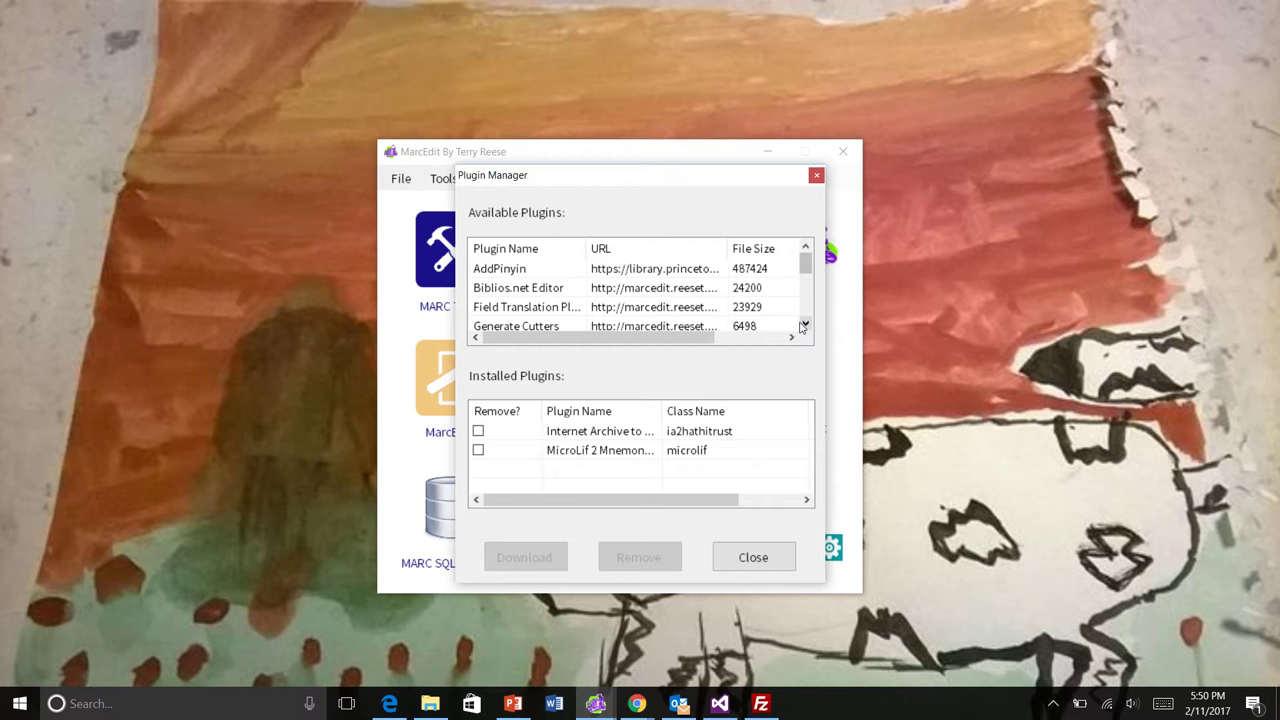
left_click(803, 326)
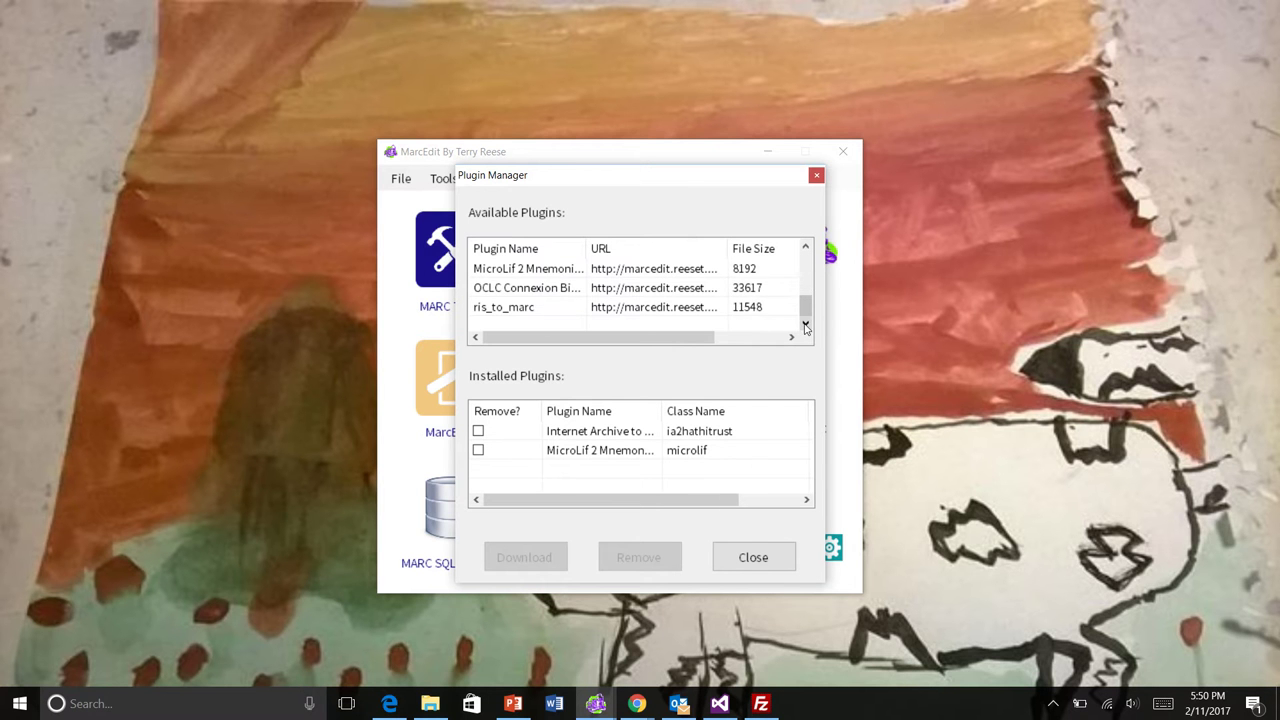
scroll(571, 290, "up", 3)
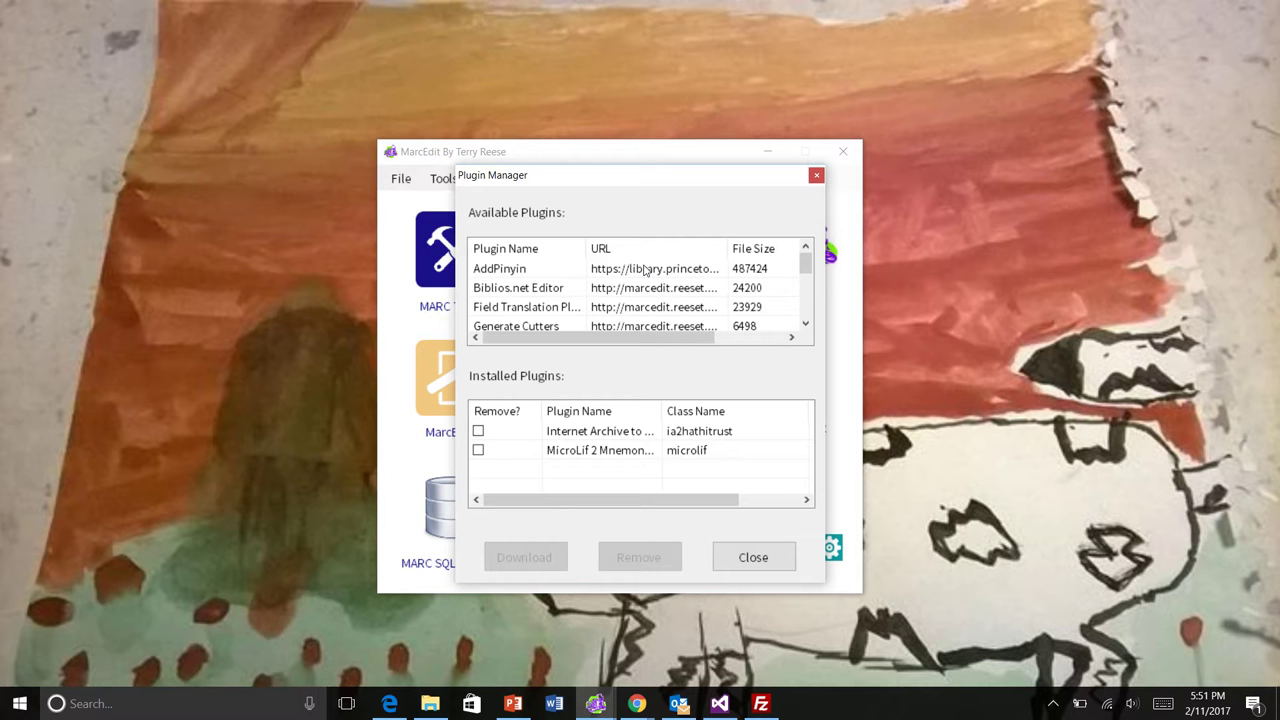
left_click(507, 270)
left_click(507, 270)
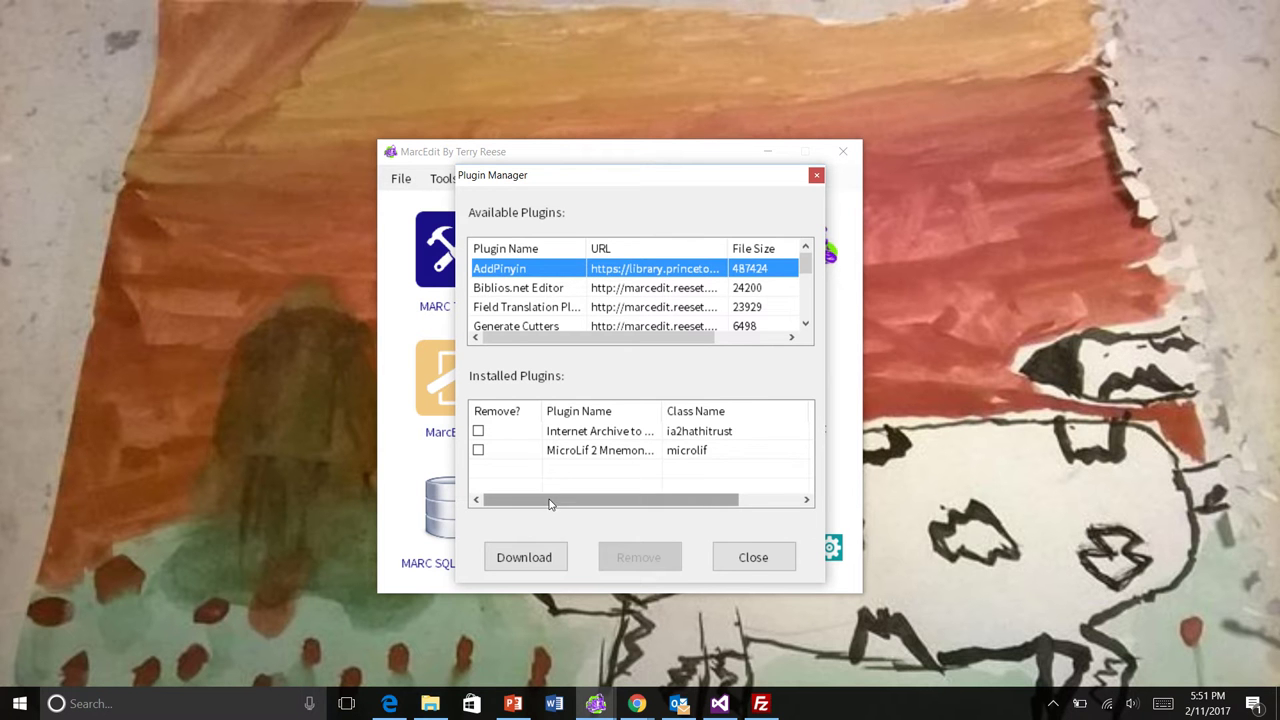
Download AddPinyin, letting its plugin page load in Edge, then minimize Edge
left_click(529, 553)
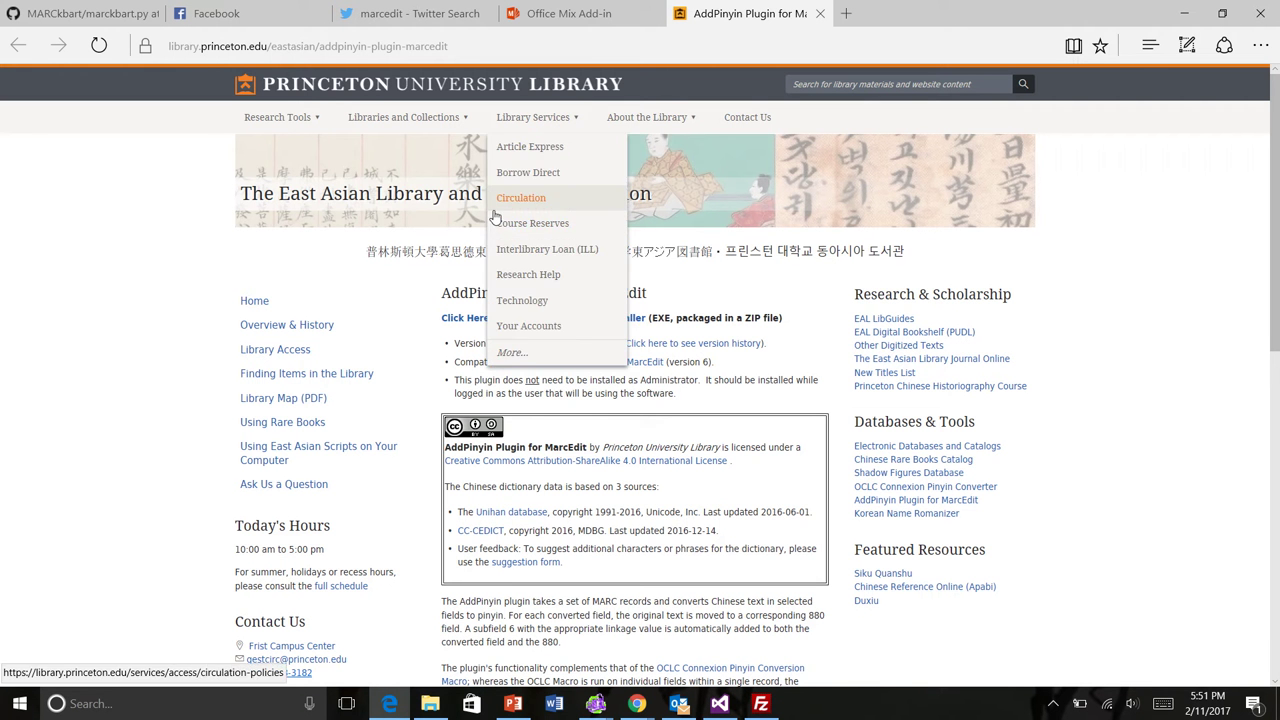
left_click(1184, 14)
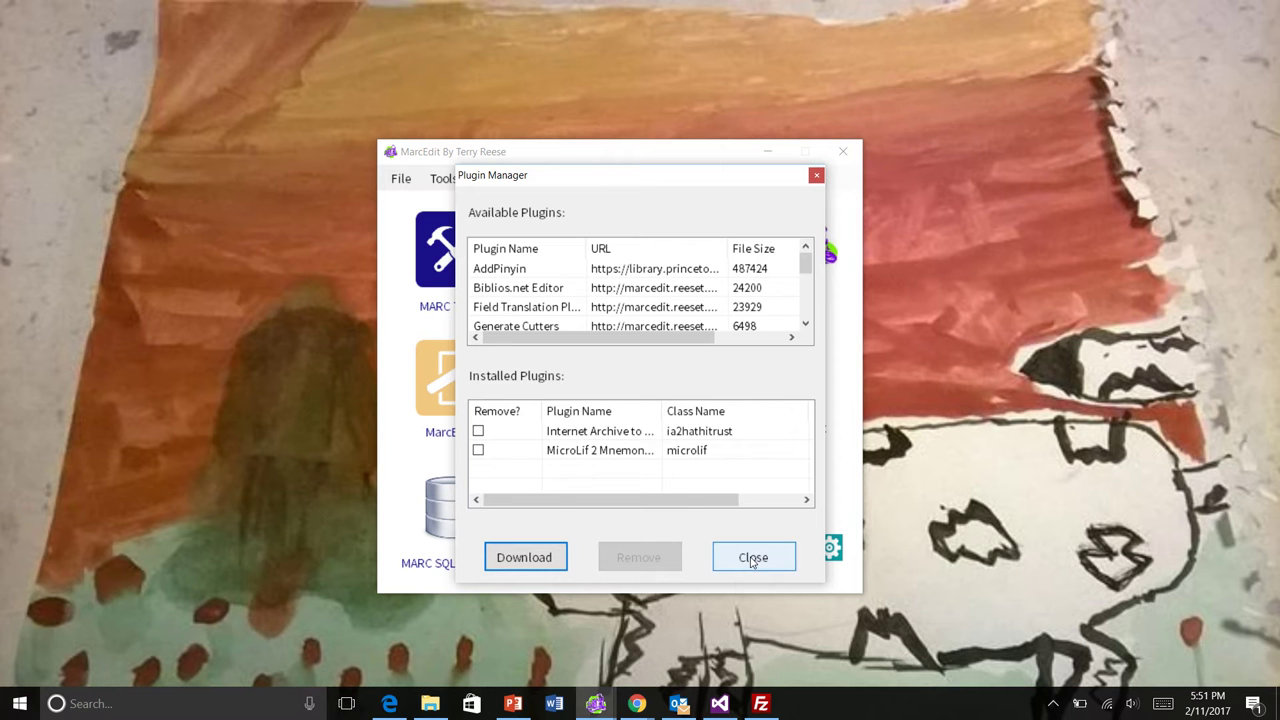
Select the Internet Archive row in the Installed Plugins list
left_click(489, 432)
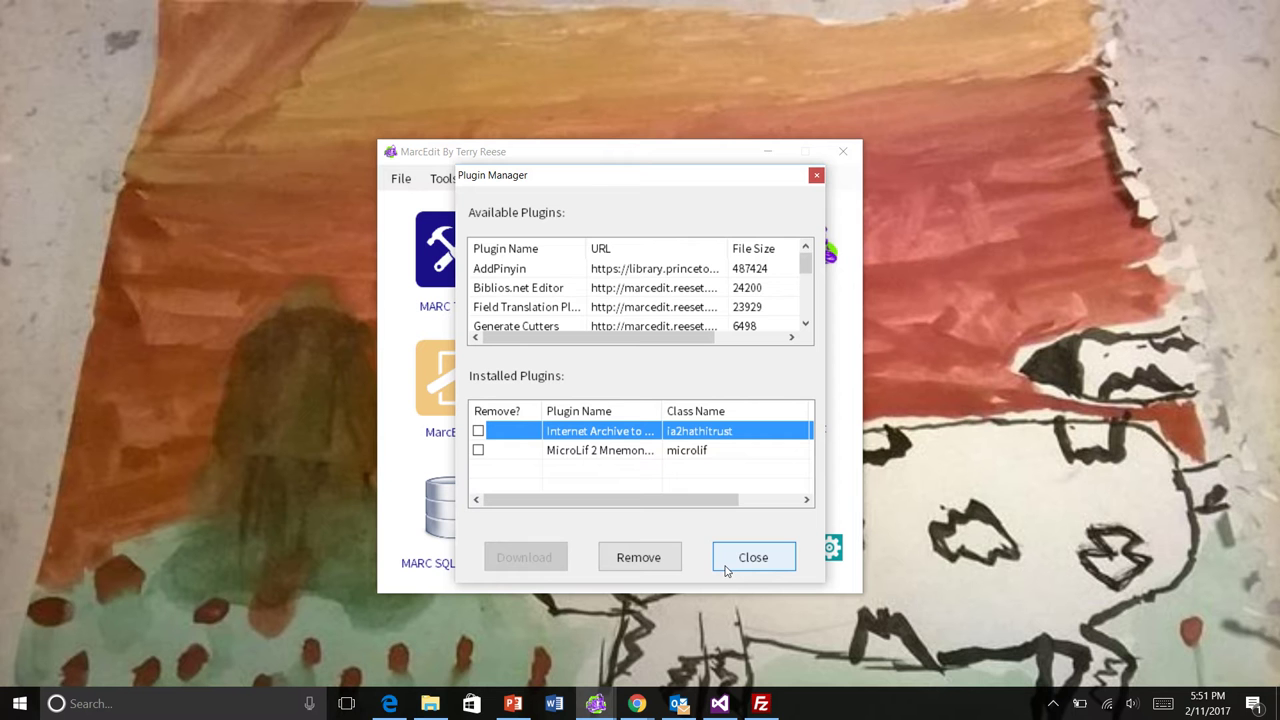
left_click(775, 340)
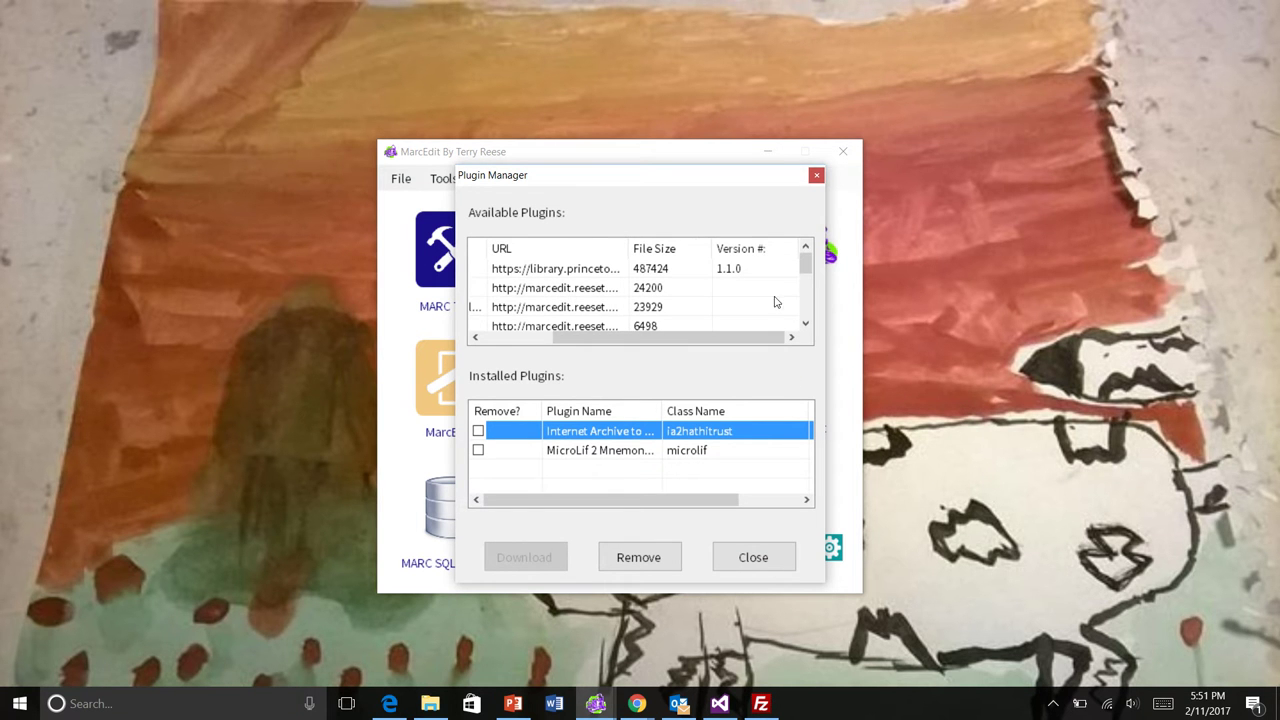
left_click(805, 323)
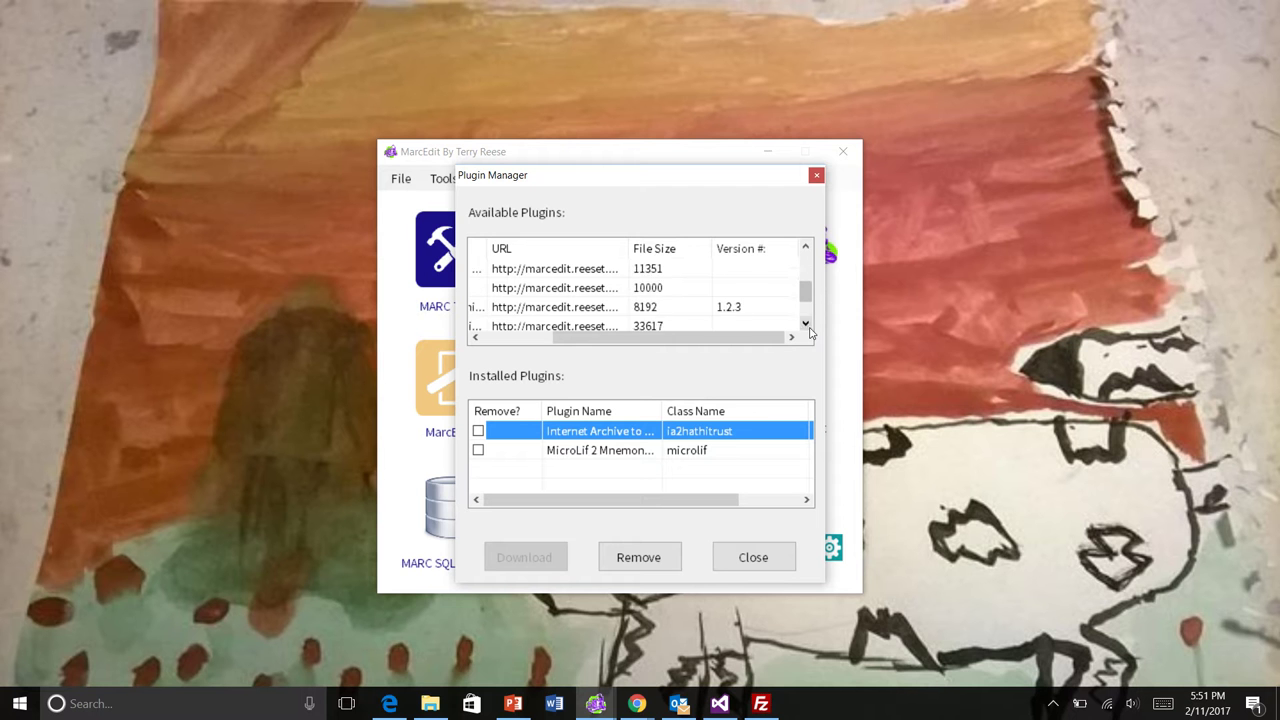
left_click(805, 323)
scroll(809, 270, "up", 3)
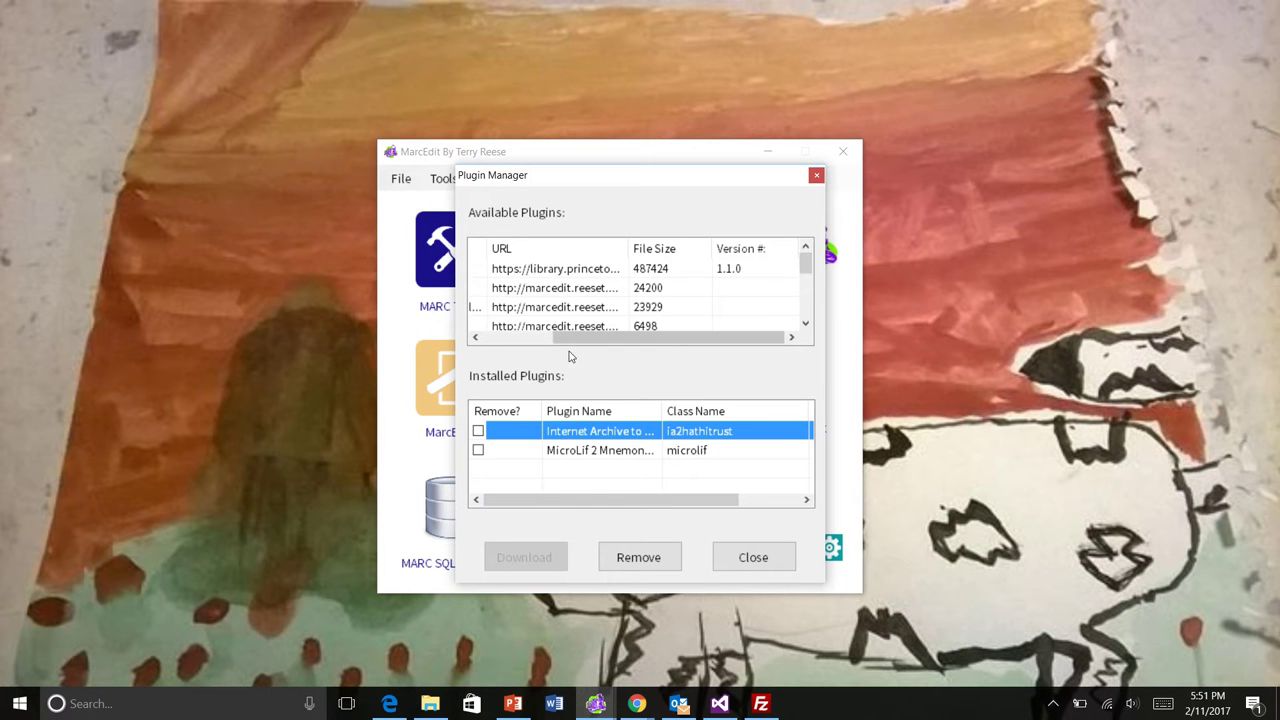
left_click(505, 339)
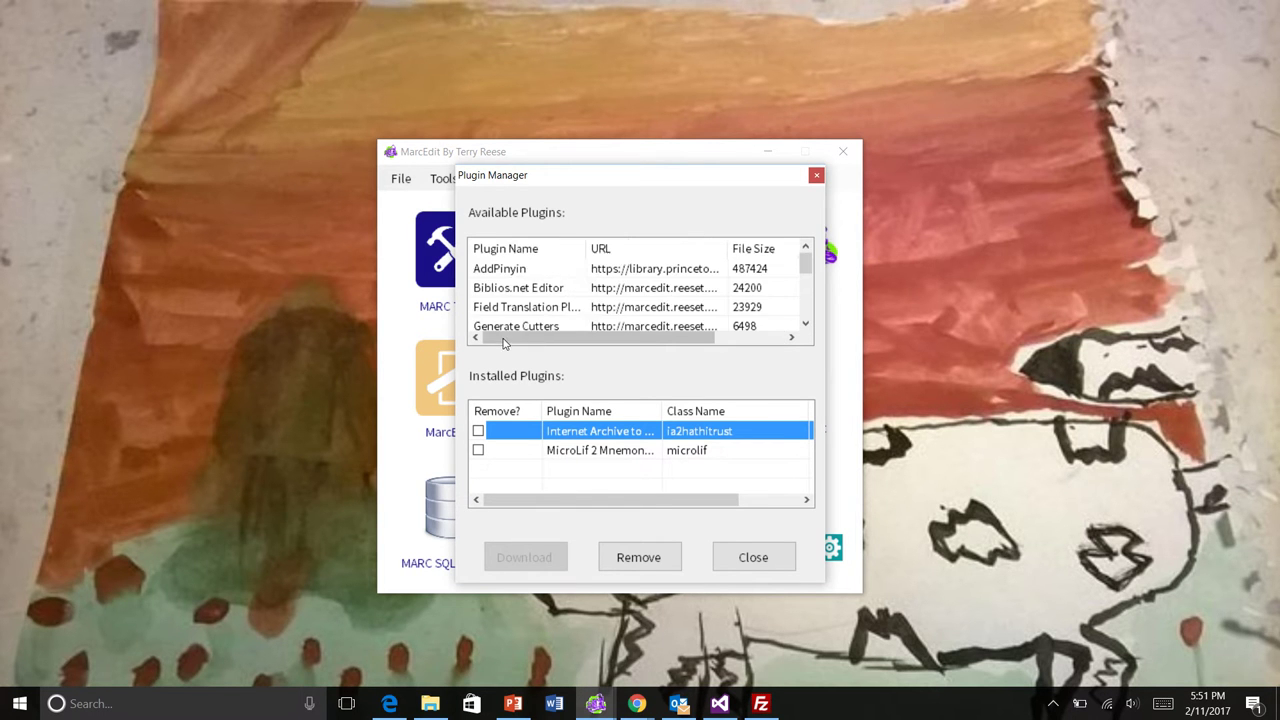
left_click(757, 340)
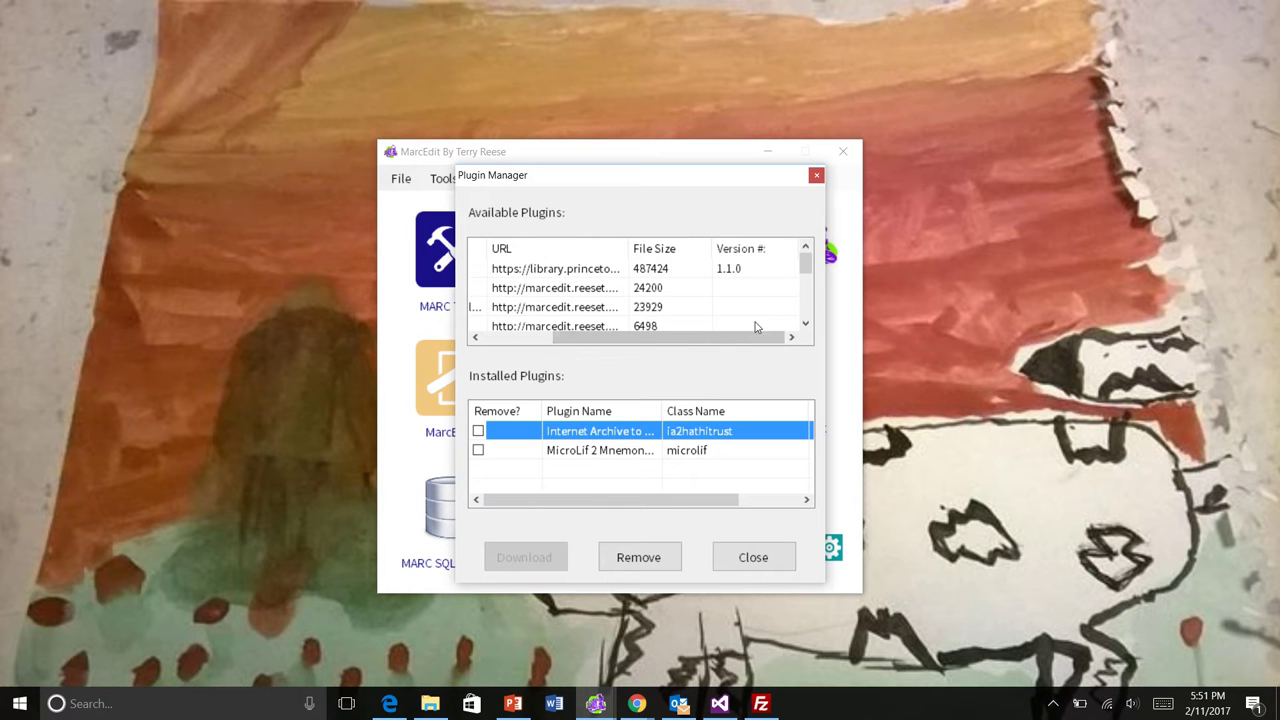
left_click(498, 341)
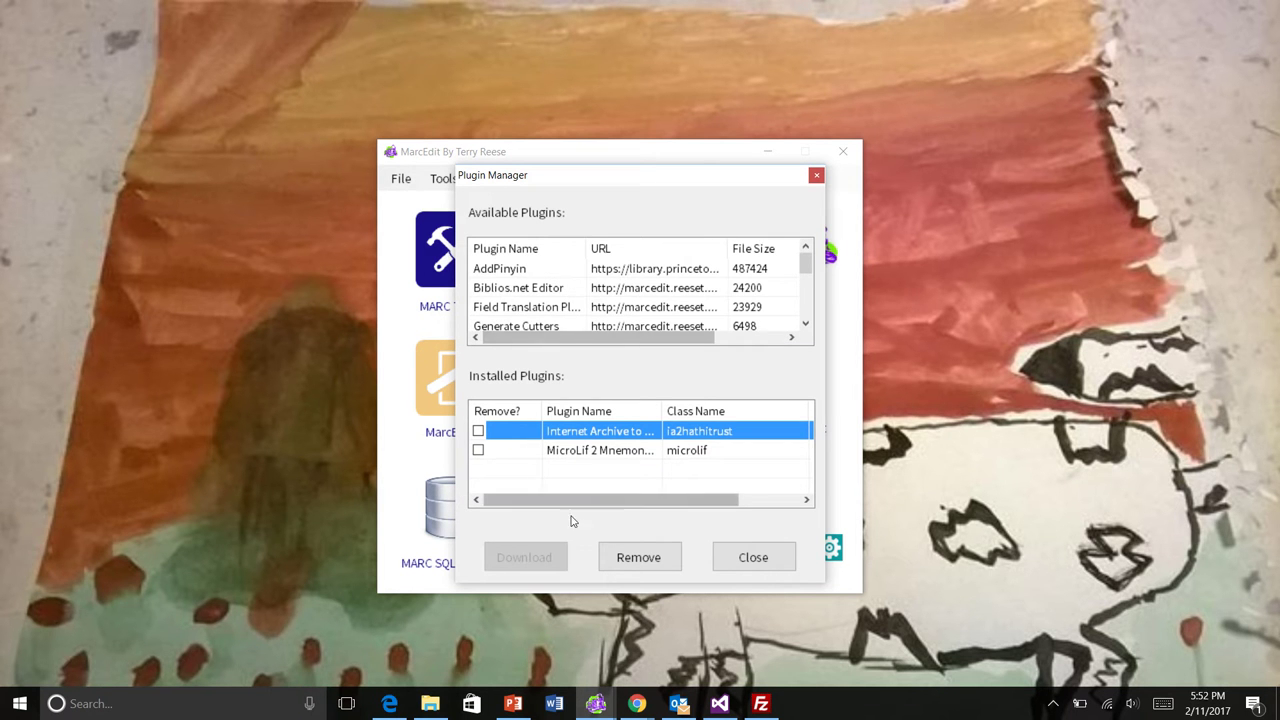
left_click(762, 503)
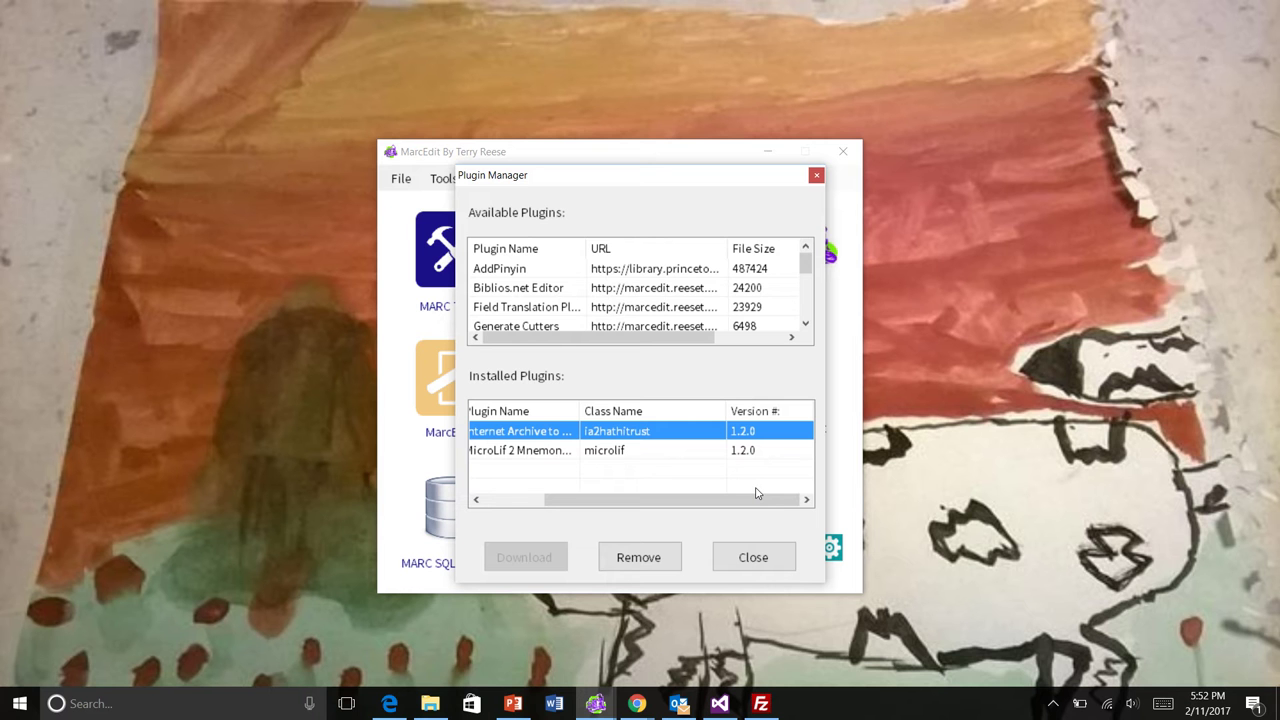
left_click(490, 501)
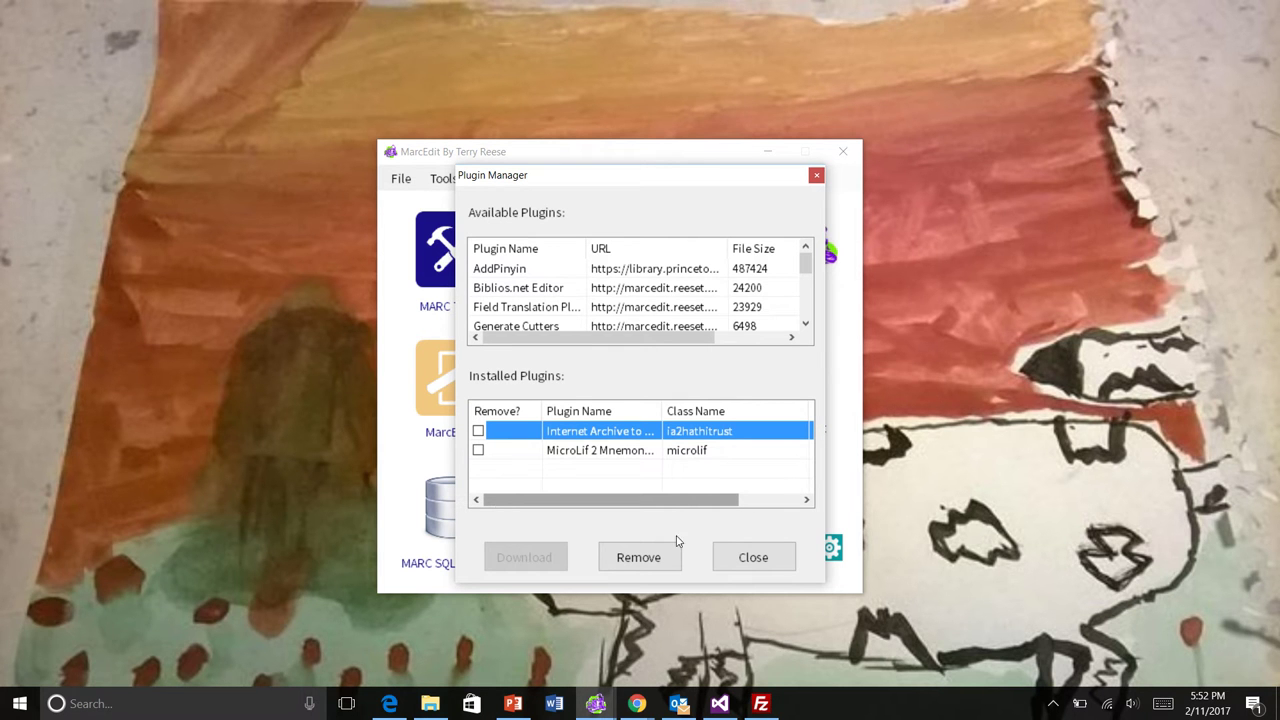
Close Plugin Manager and upload the local microlif.zip (7,565 bytes) to the server, overwriting the old copy
left_click(743, 558)
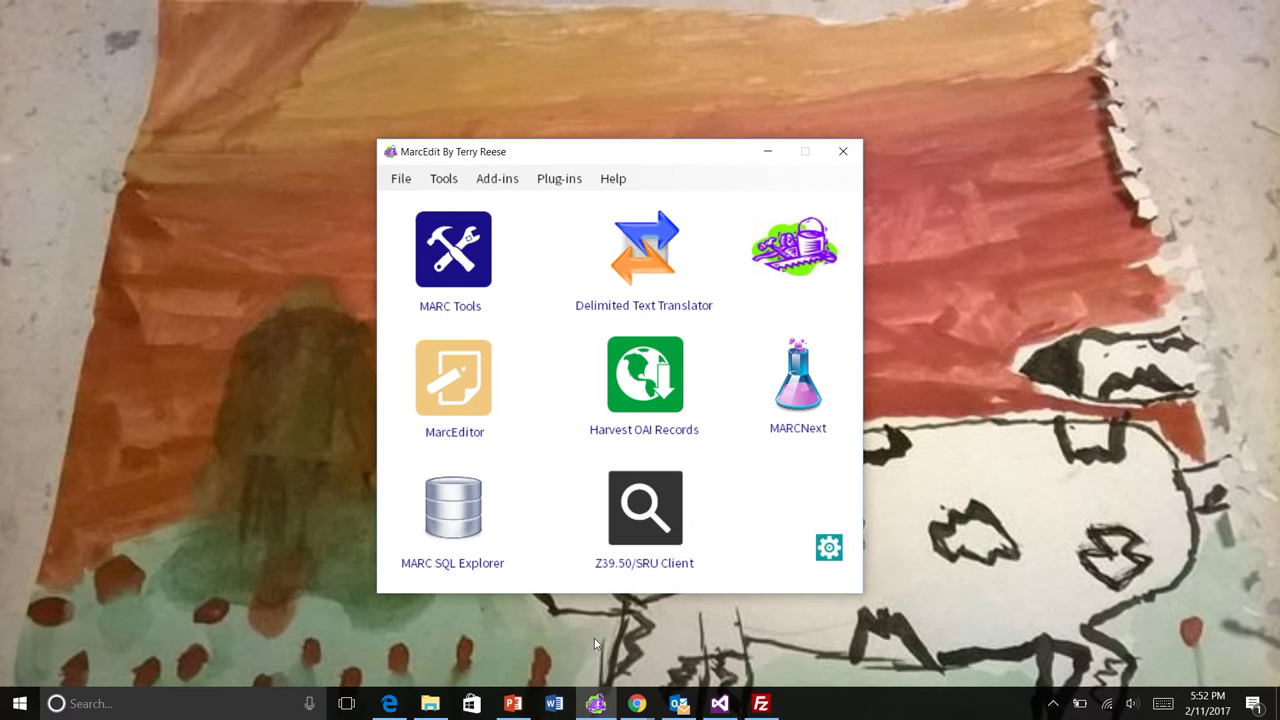
left_click(760, 703)
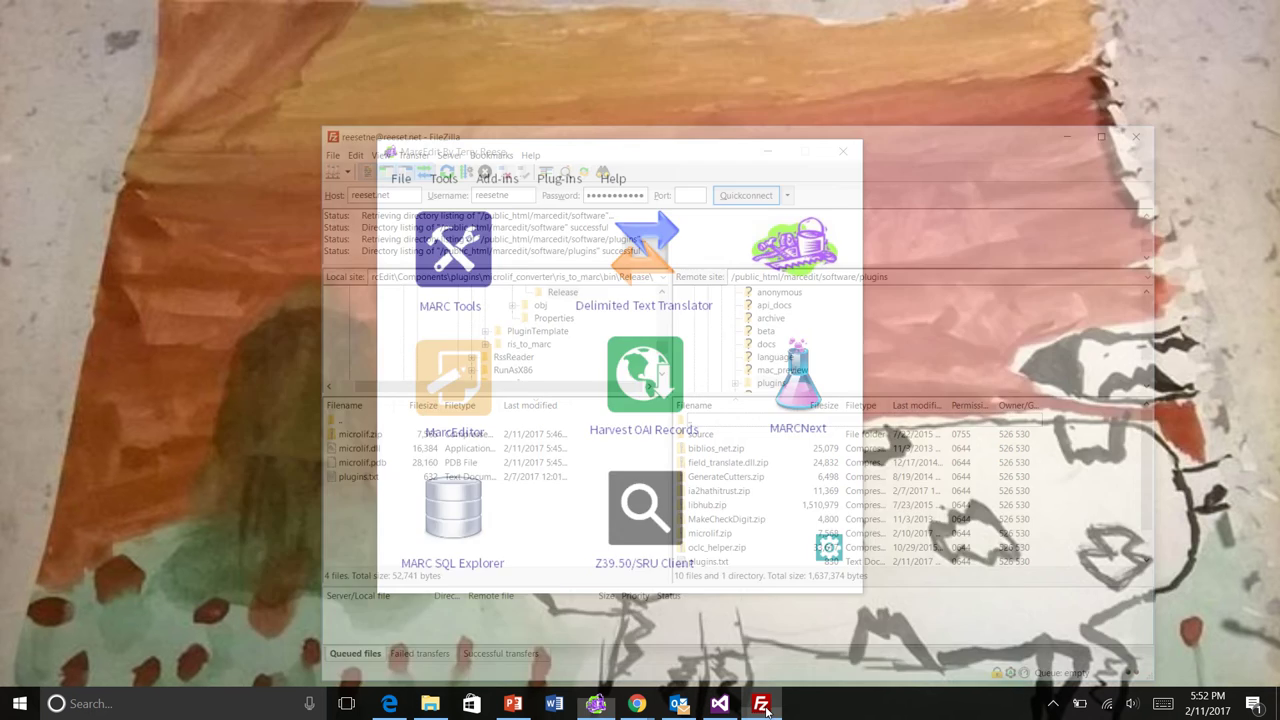
left_click(315, 378)
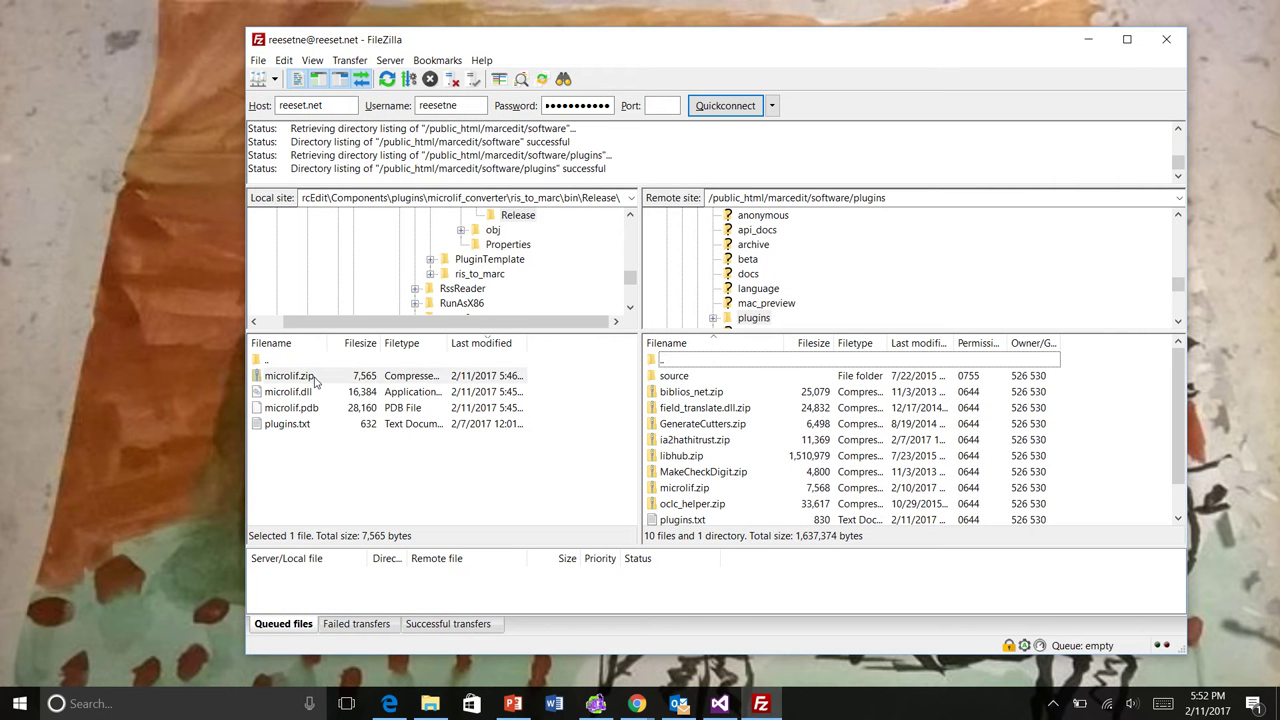
right_click(315, 378)
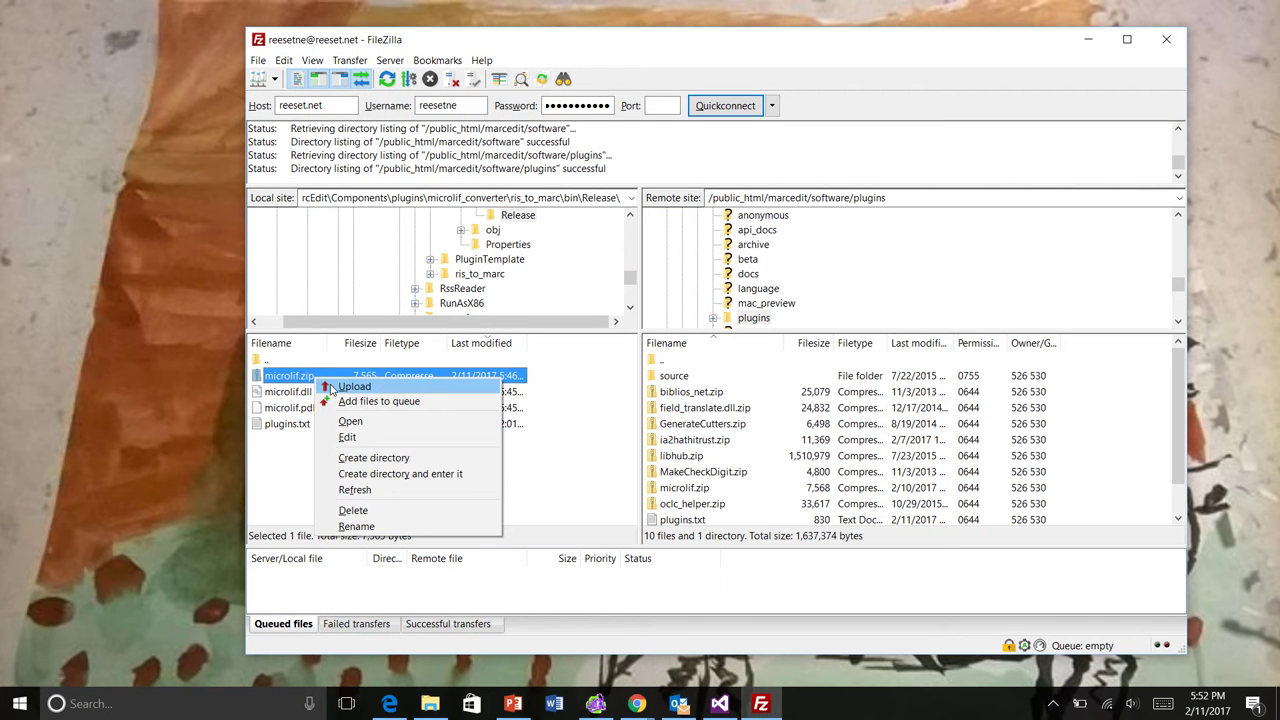
left_click(354, 386)
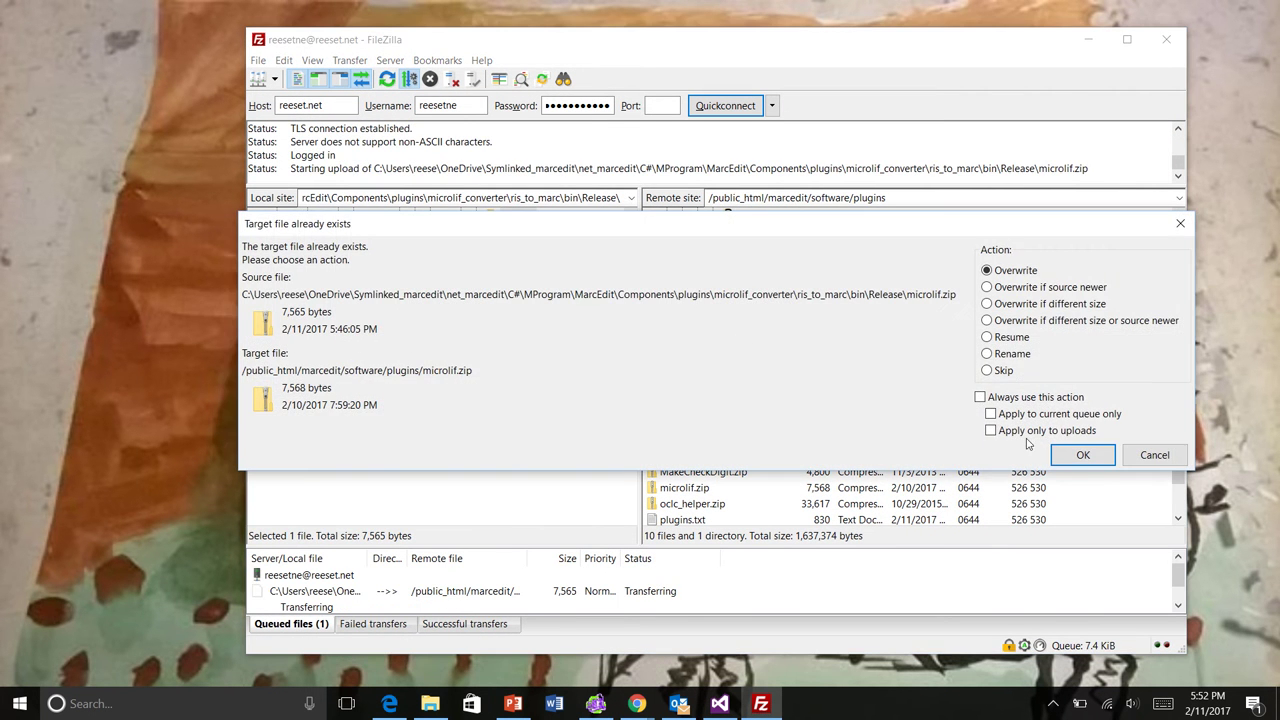
left_click(1090, 455)
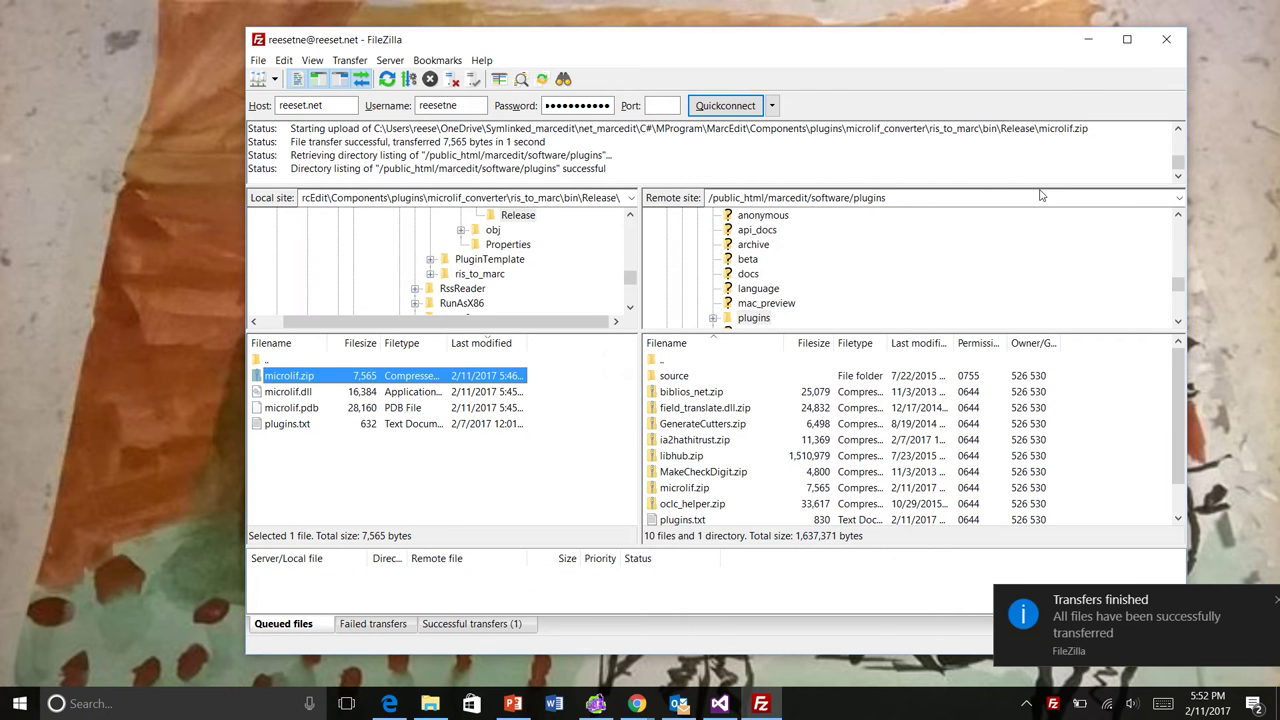
left_click(1088, 39)
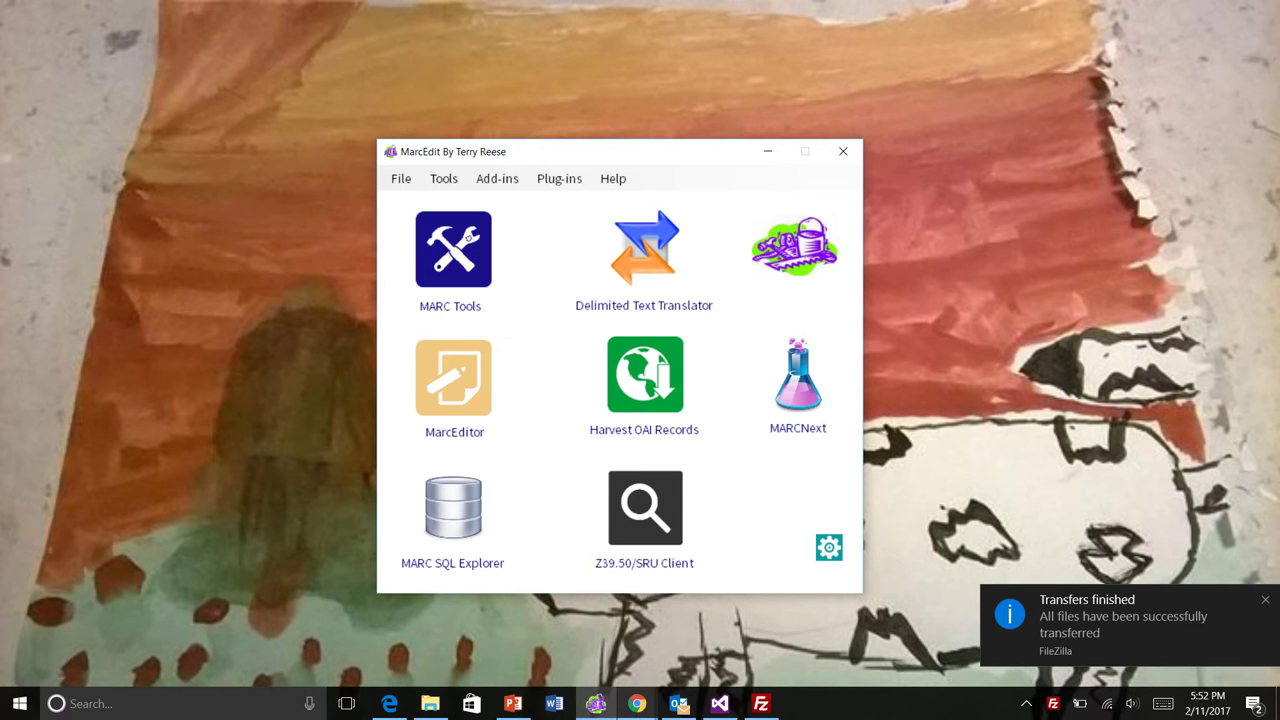
Change the MicroLif 2 Mnemonic Converter version in plugins.txt from 1.2.3 to 1.2.4 and save
mouse_move(636, 703)
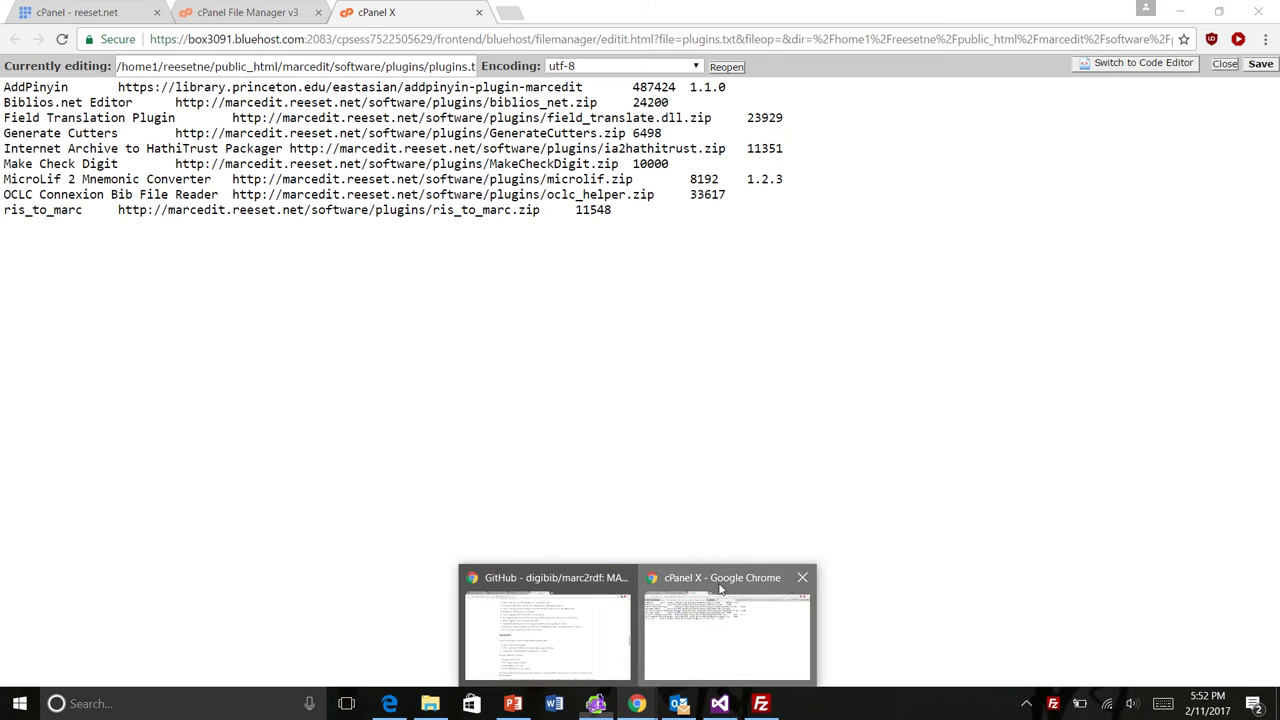
left_click(728, 600)
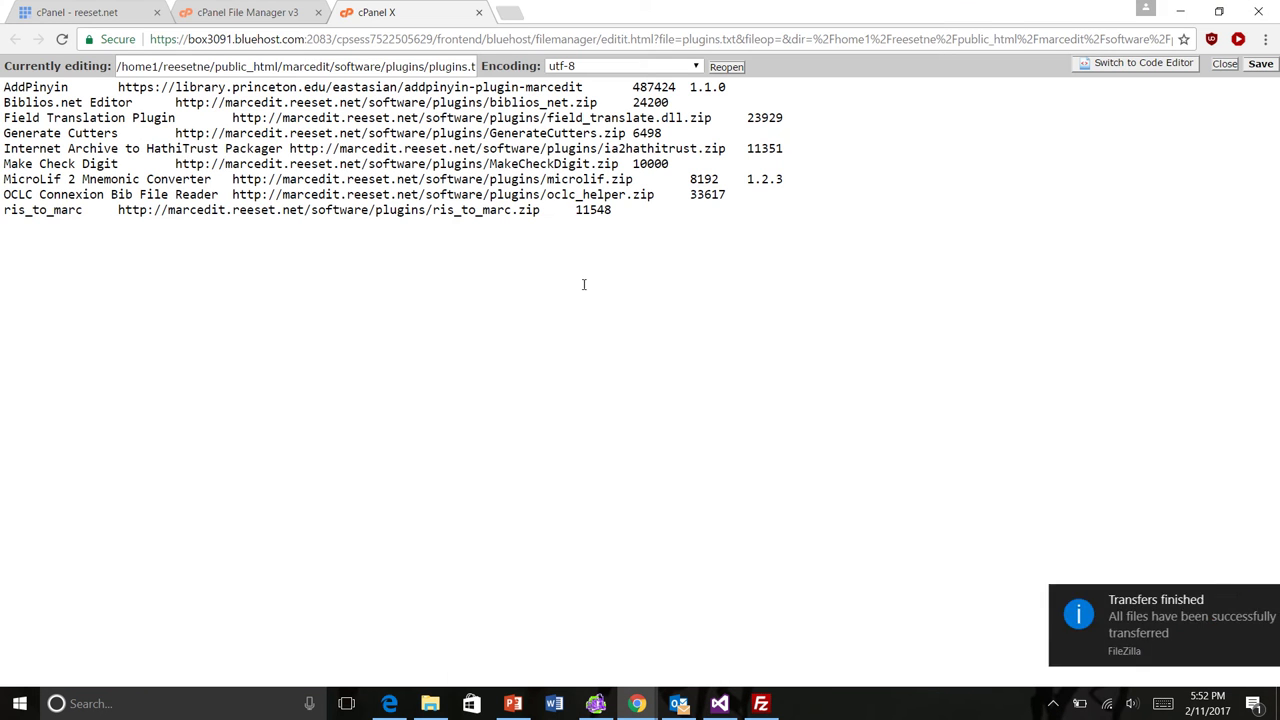
left_click(785, 180)
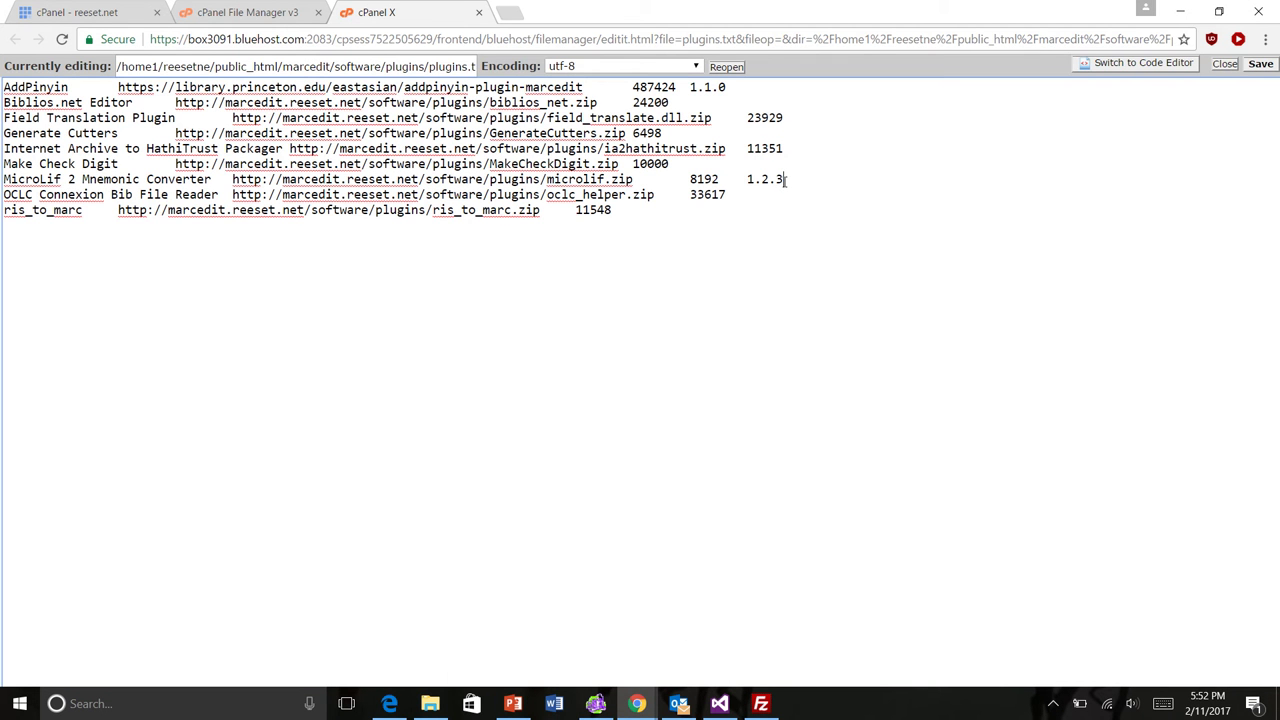
key("BackSpace")
type("4")
key("BackSpace")
type("4")
left_click(1260, 64)
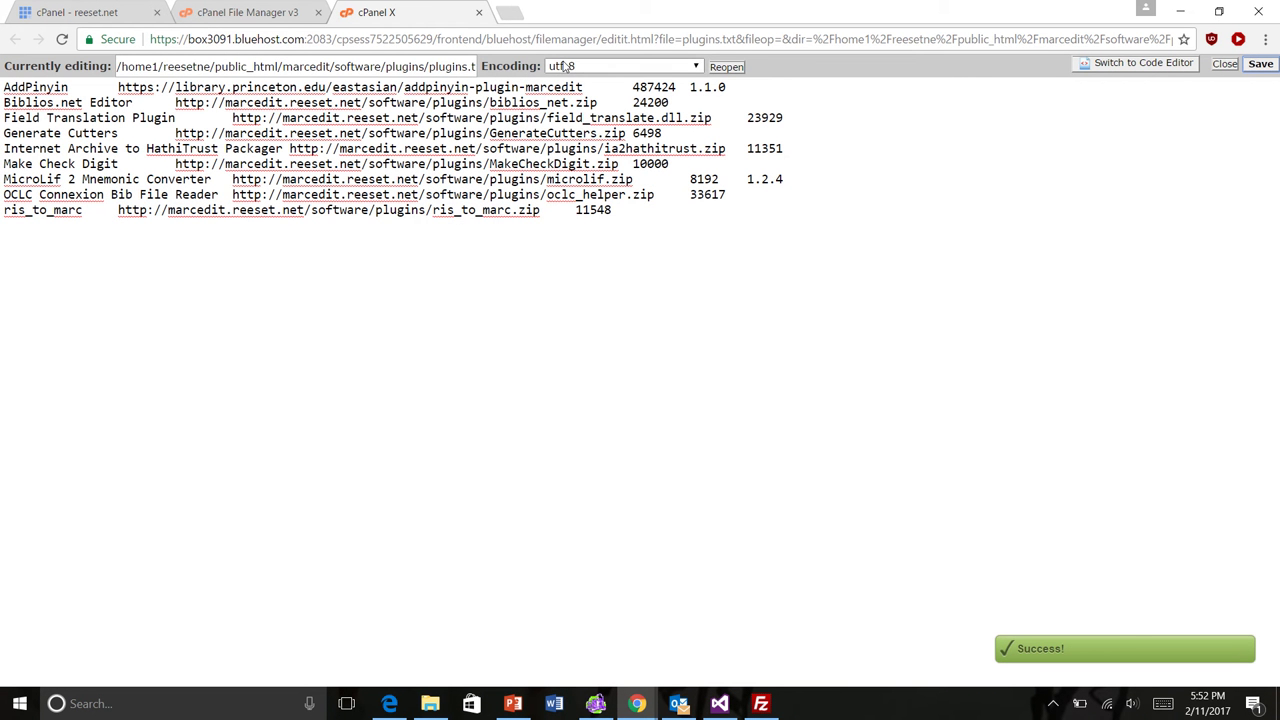
Load the public marcedit.reeset.net plugins.txt in a new Chrome tab and reload until MicroLif shows 1.2.4
left_click(511, 12)
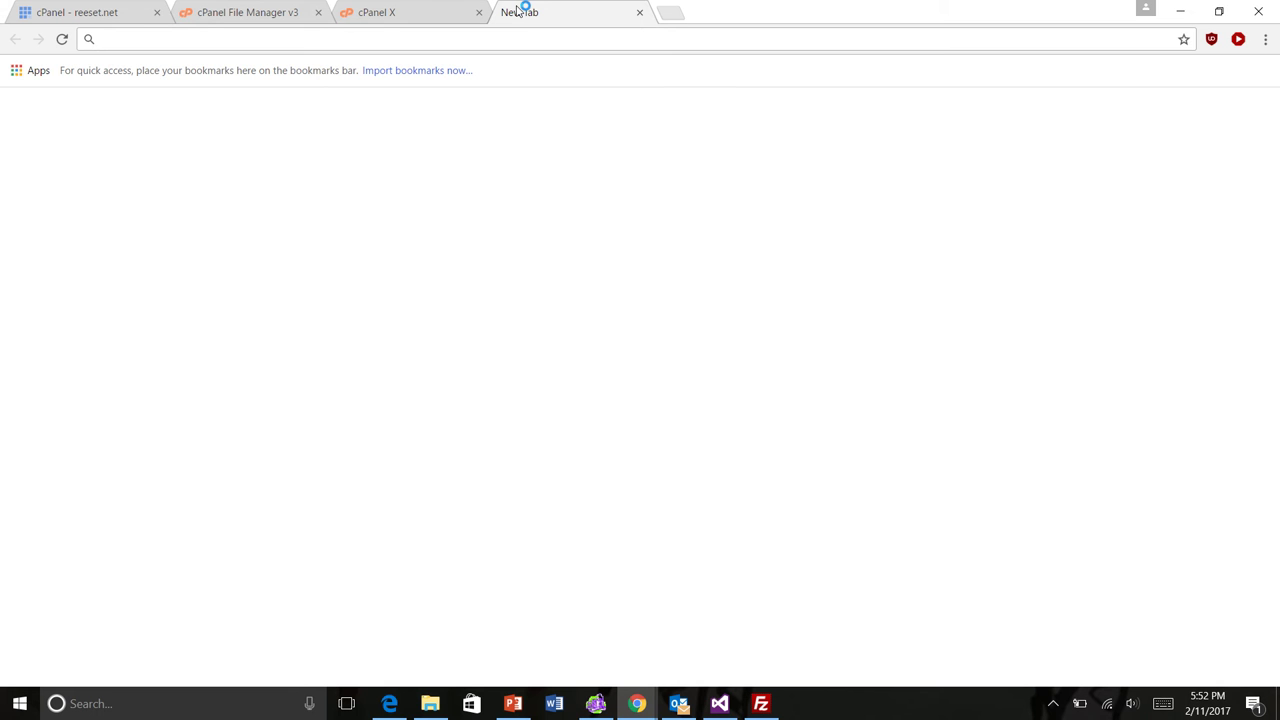
type("http://")
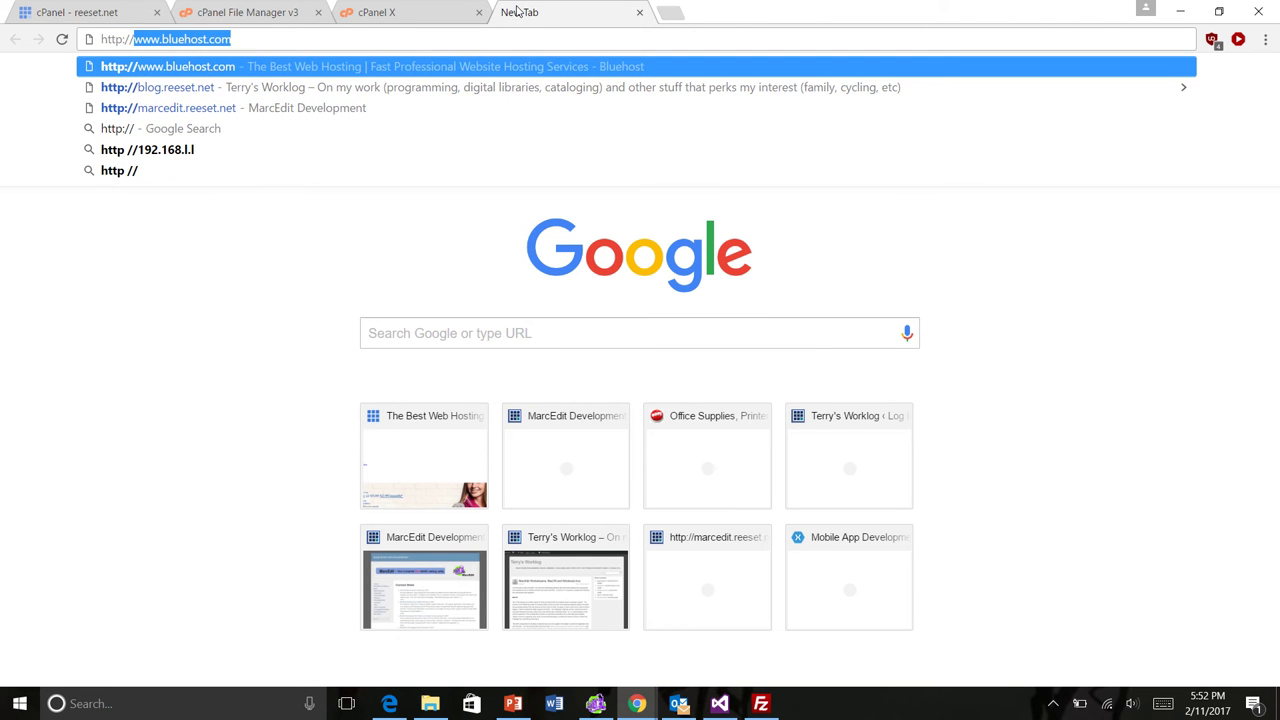
type("marcedit")
key("Down")
key("Return")
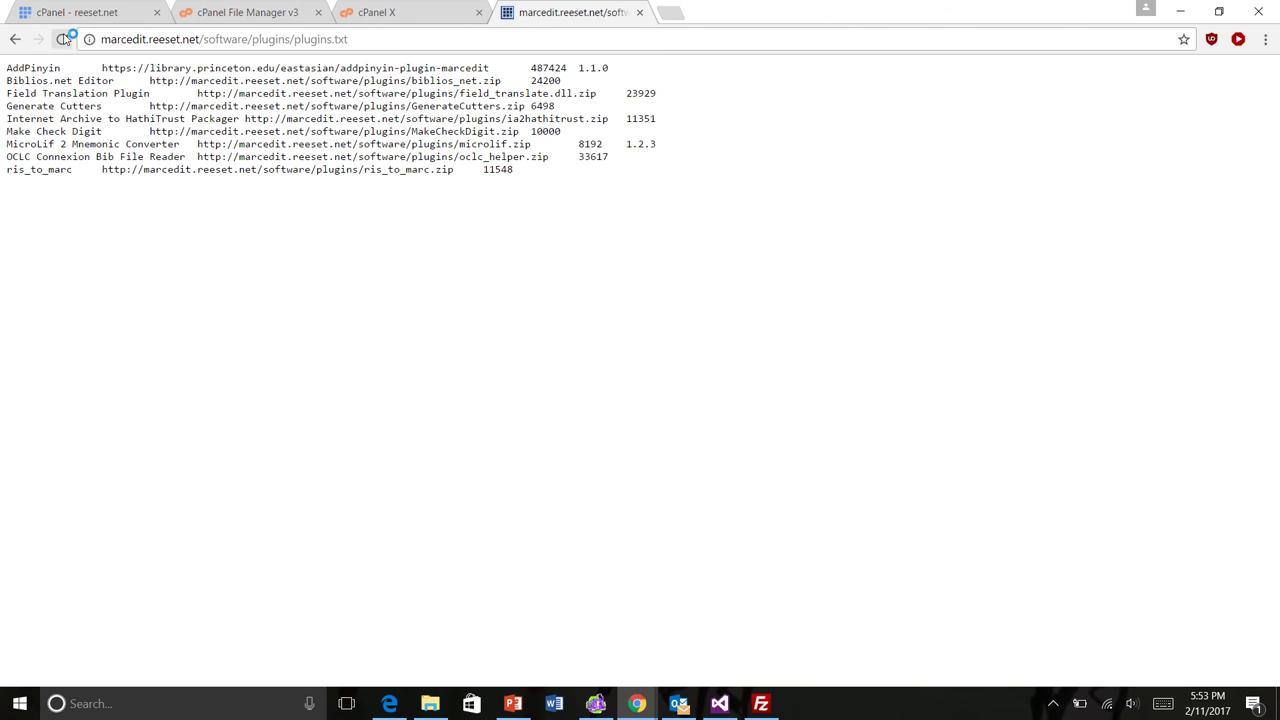
left_click(63, 39)
mouse_move(562, 6)
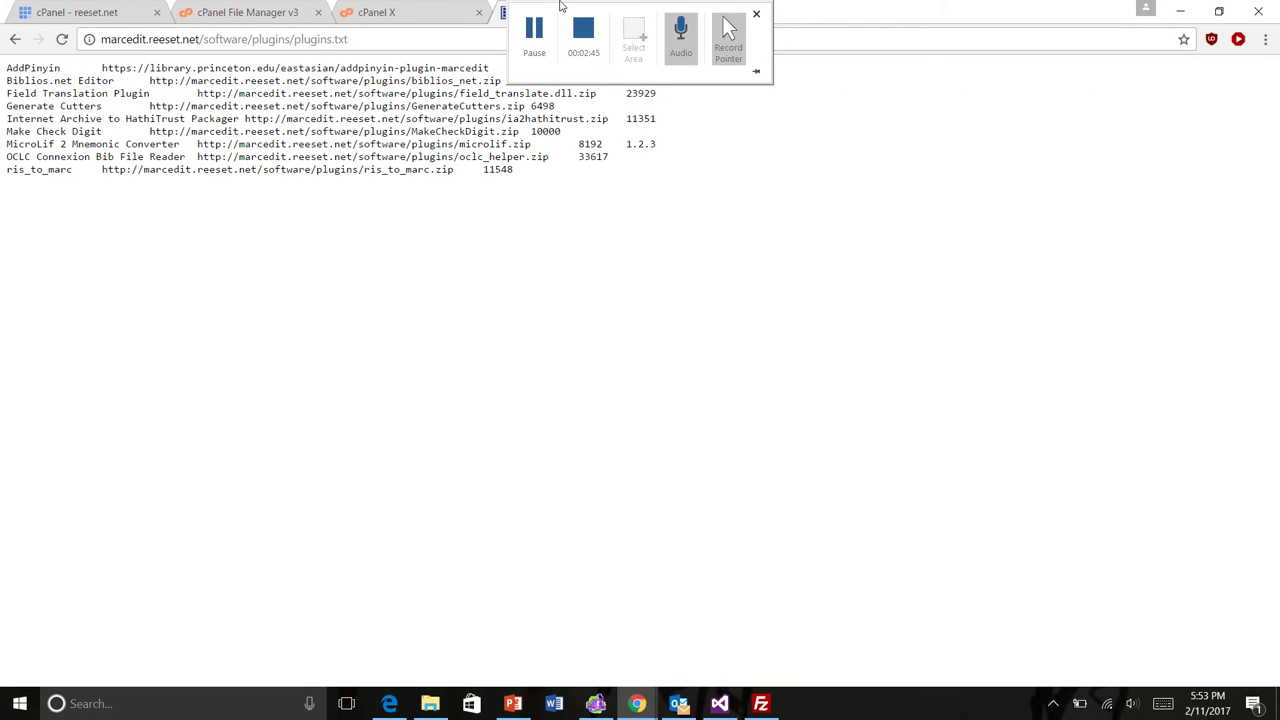
left_click(534, 30)
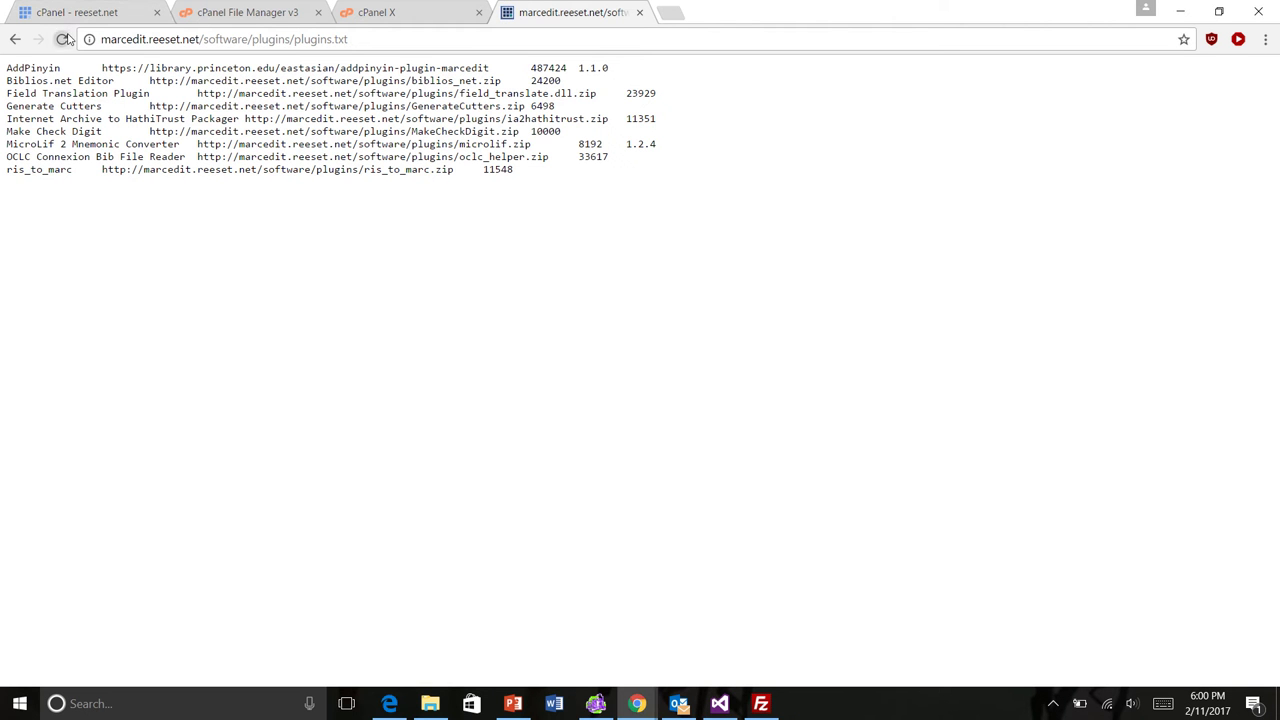
left_click(63, 38)
Restart MarcEdit and accept the MicroLif 2 Mnemonic Converter update, queuing it for install on restart
left_click(1183, 9)
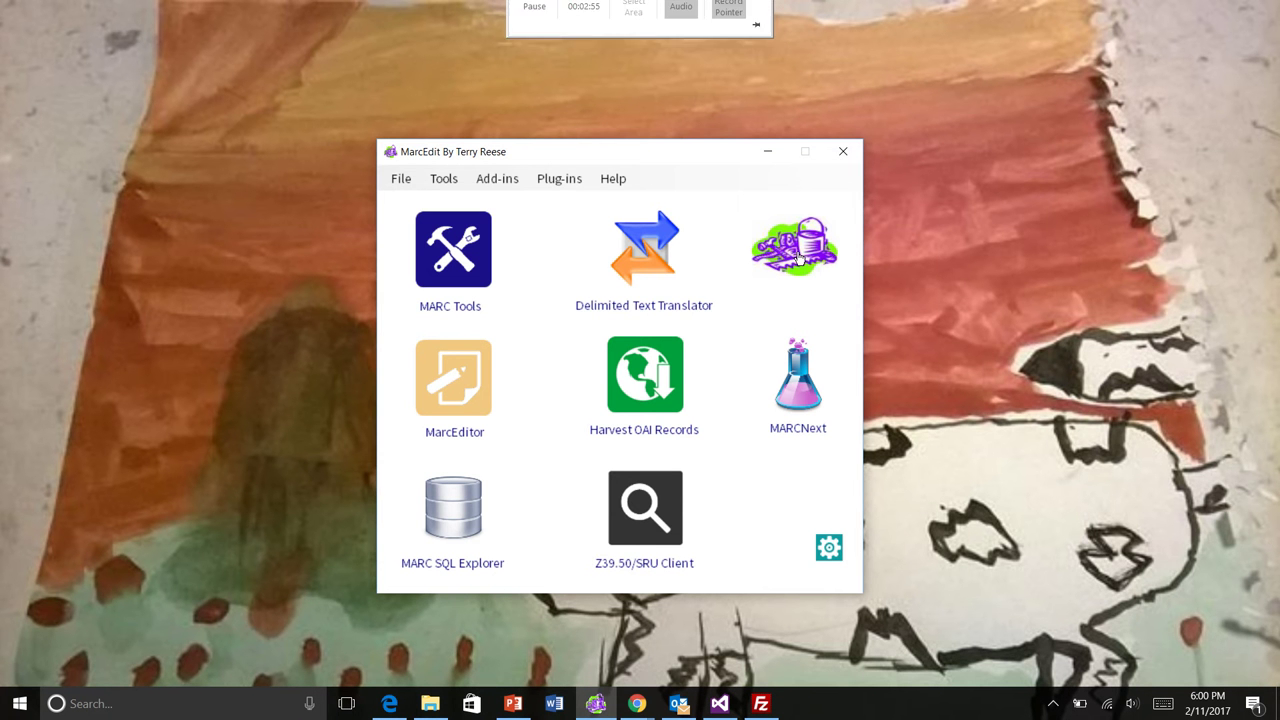
left_click(840, 154)
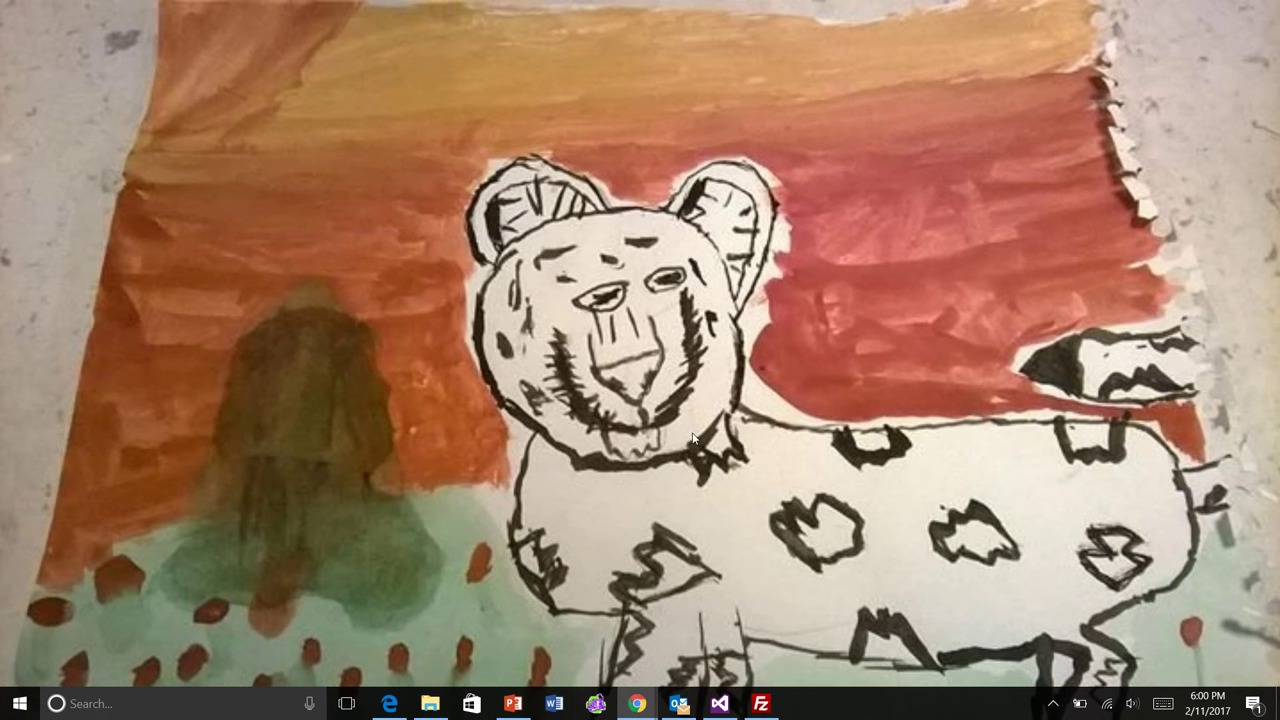
left_click(595, 703)
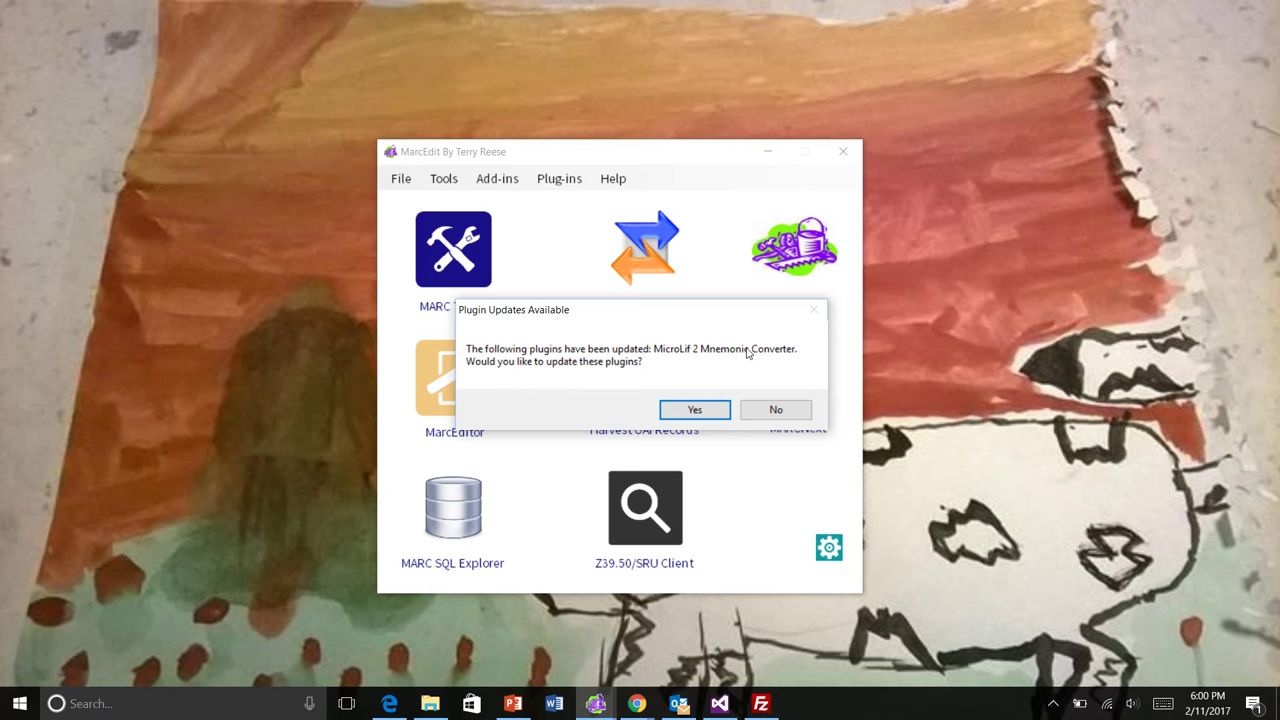
left_click(697, 410)
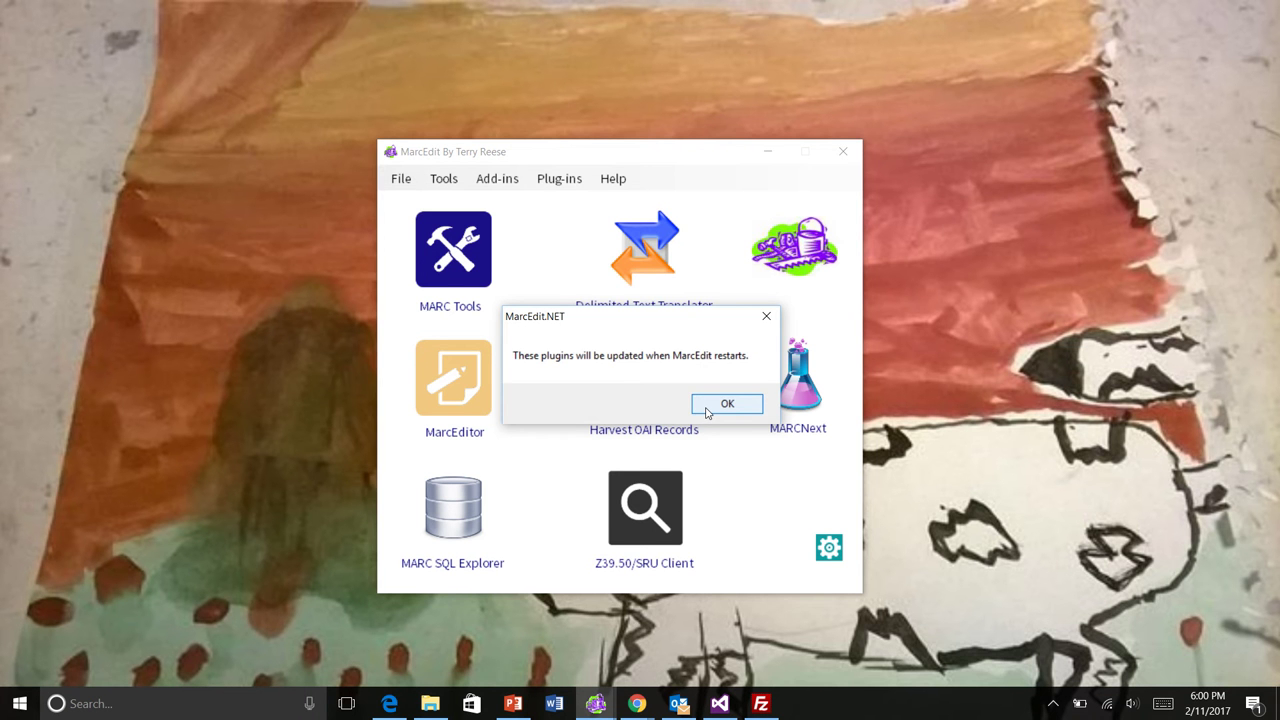
left_click(706, 405)
left_click(613, 179)
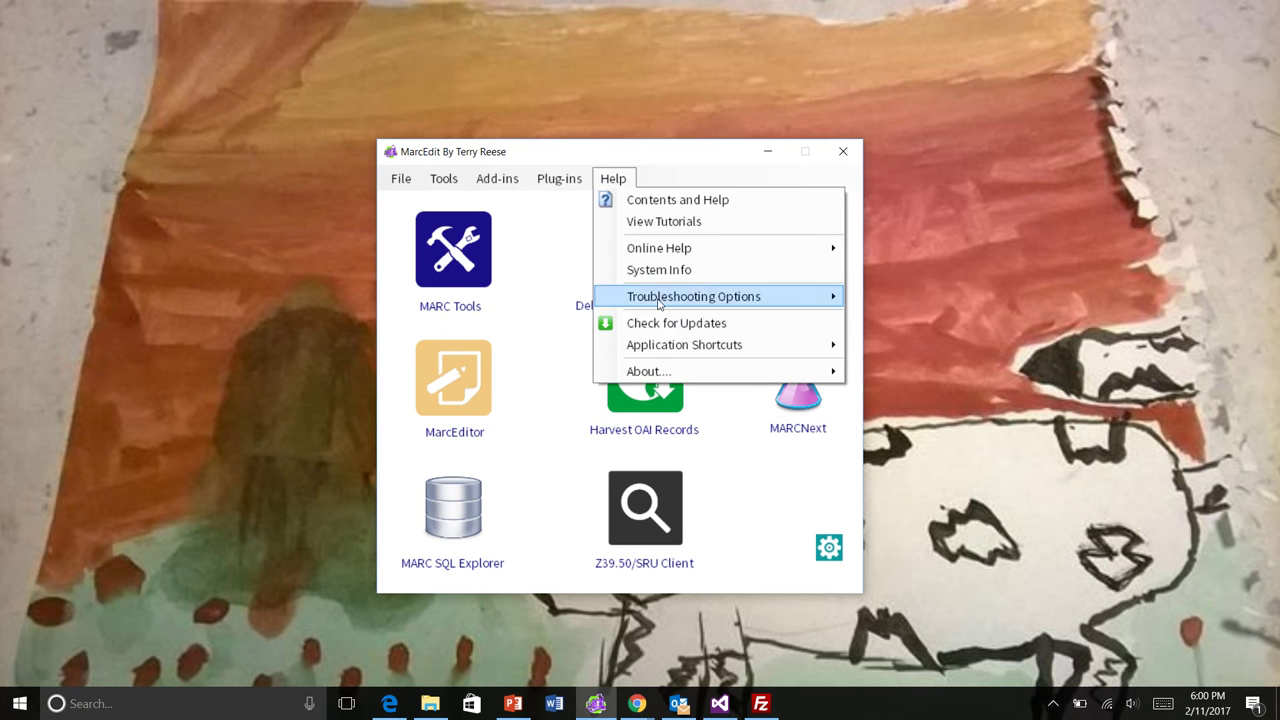
Open MarcEdit's application data folder and browse to plugins\tmp, showing the staged microlif.zip (8 KB)
mouse_move(670, 345)
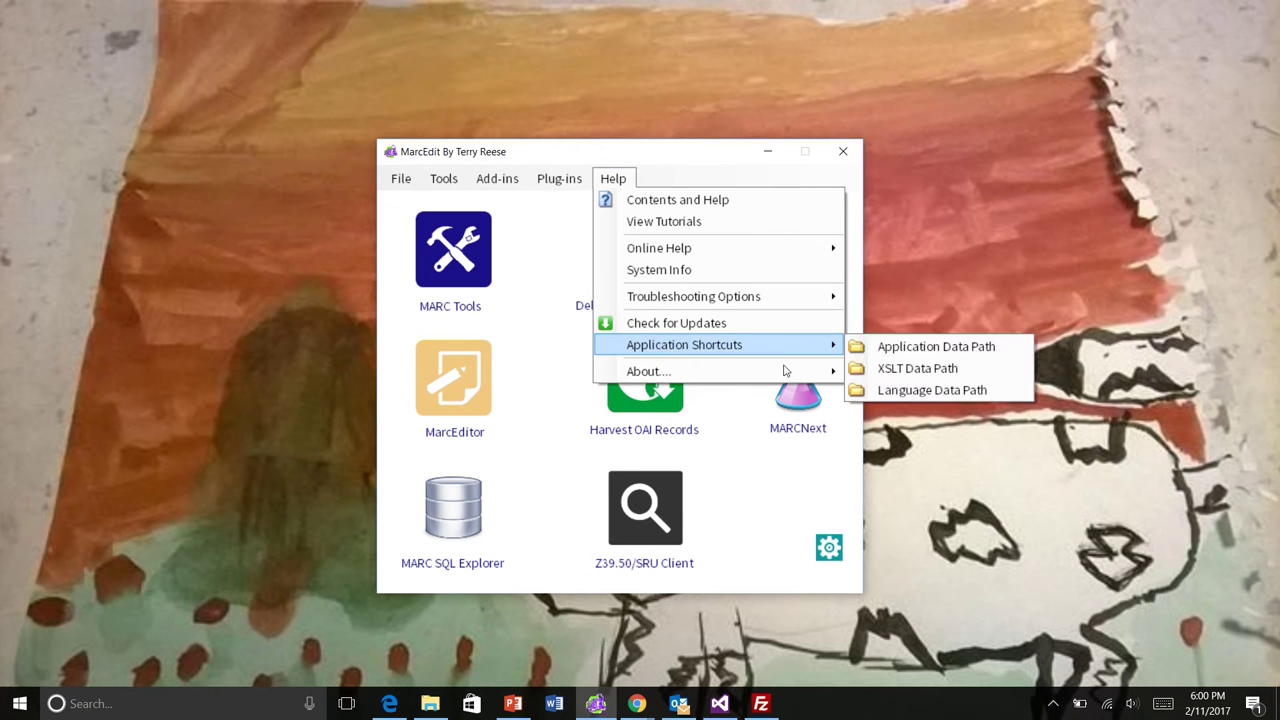
left_click(911, 348)
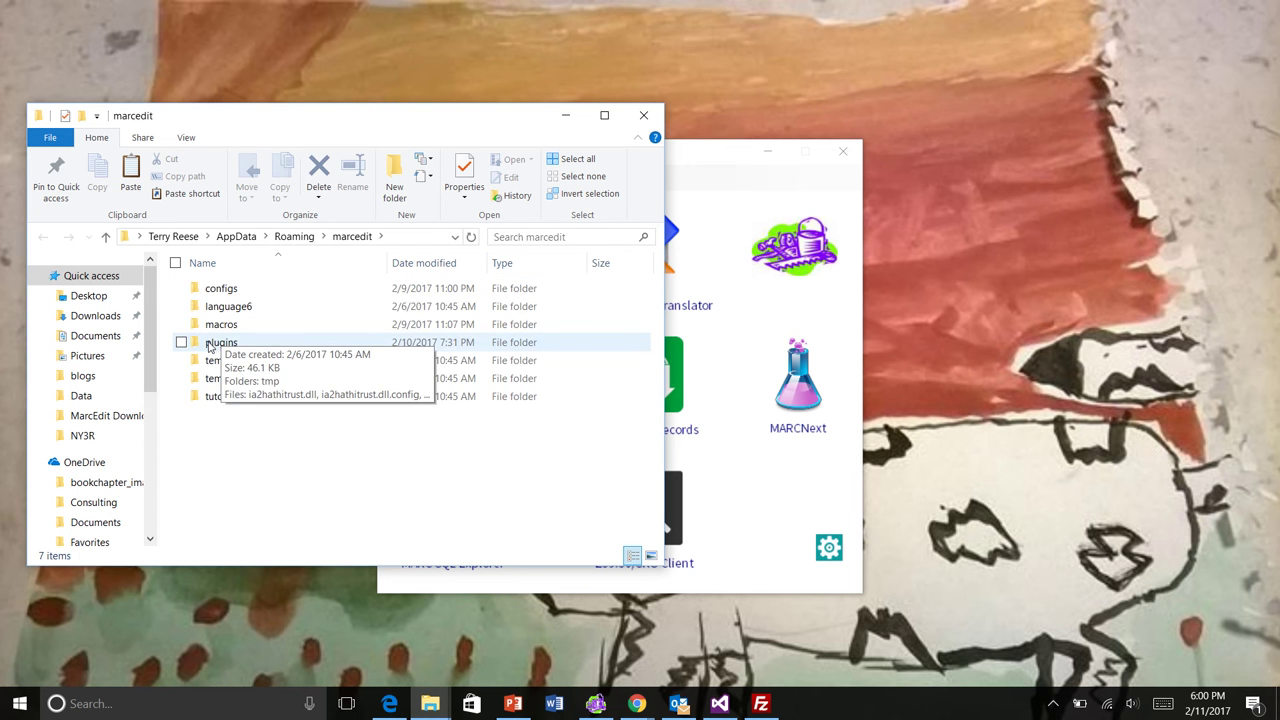
double_click(210, 345)
left_click(200, 290)
double_click(200, 290)
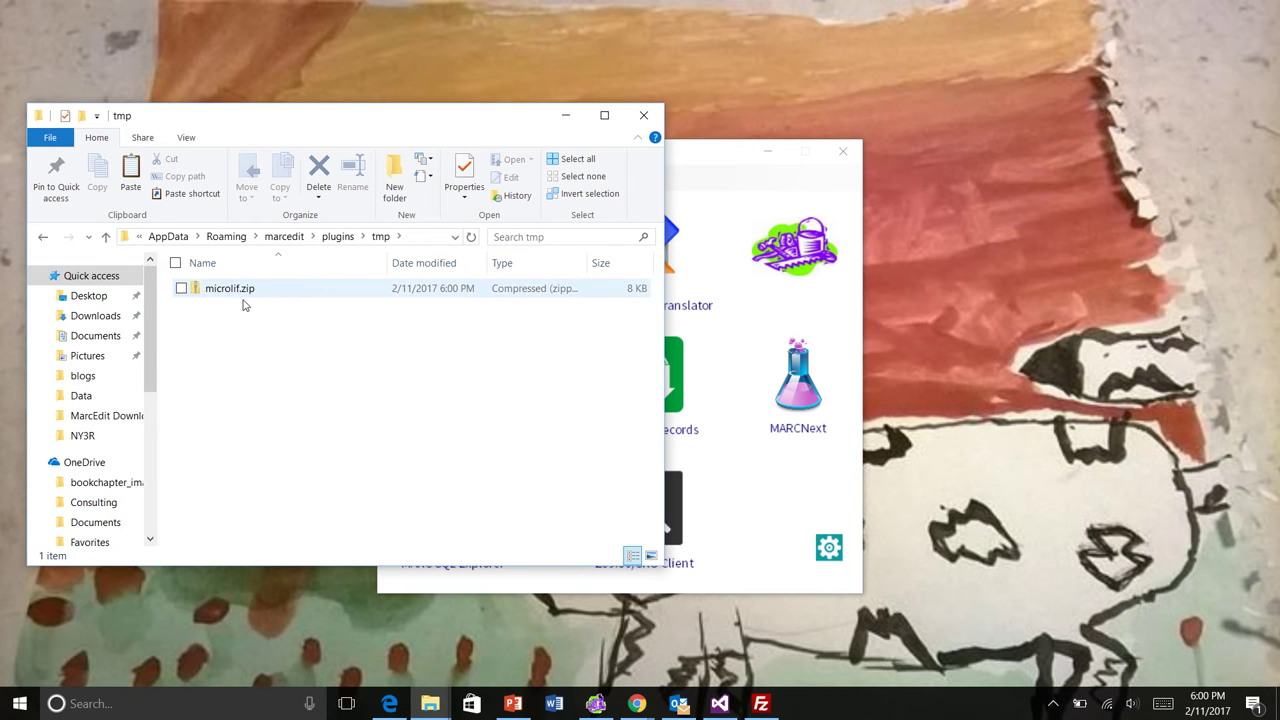
Close the Explorer window and MarcEdit so the update can install
left_click(643, 137)
left_click(645, 137)
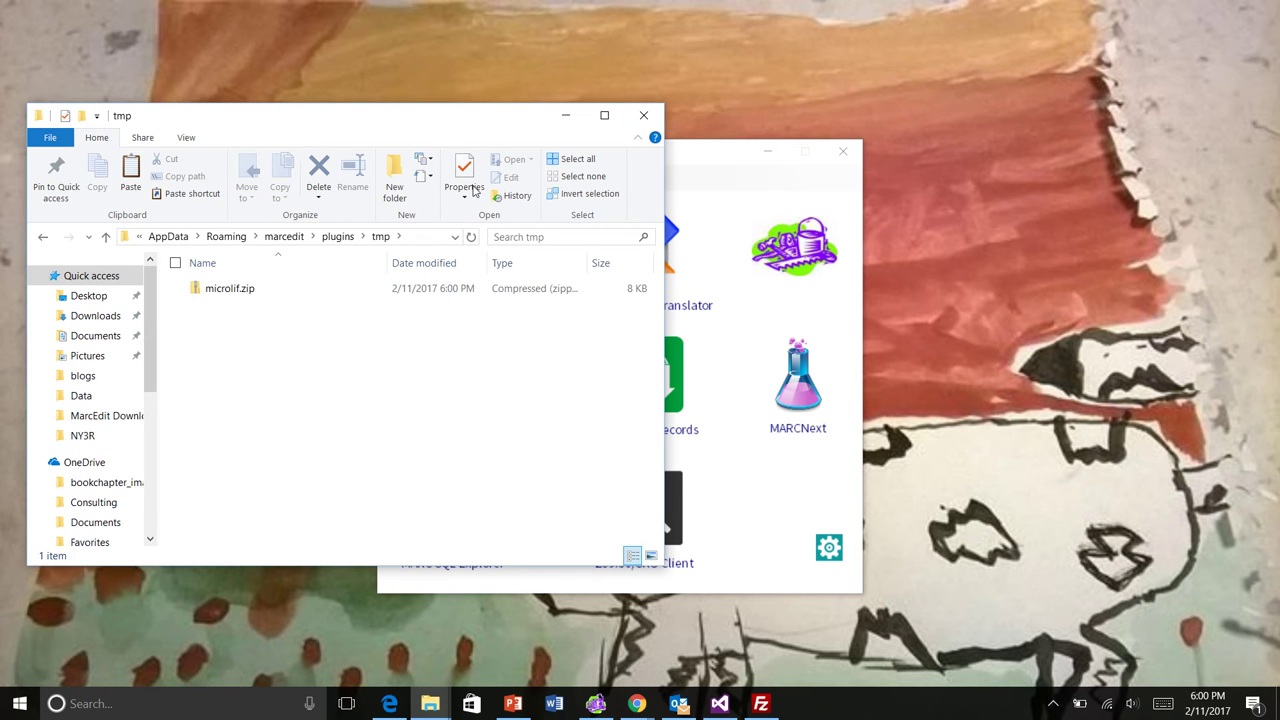
left_click(643, 115)
left_click(843, 151)
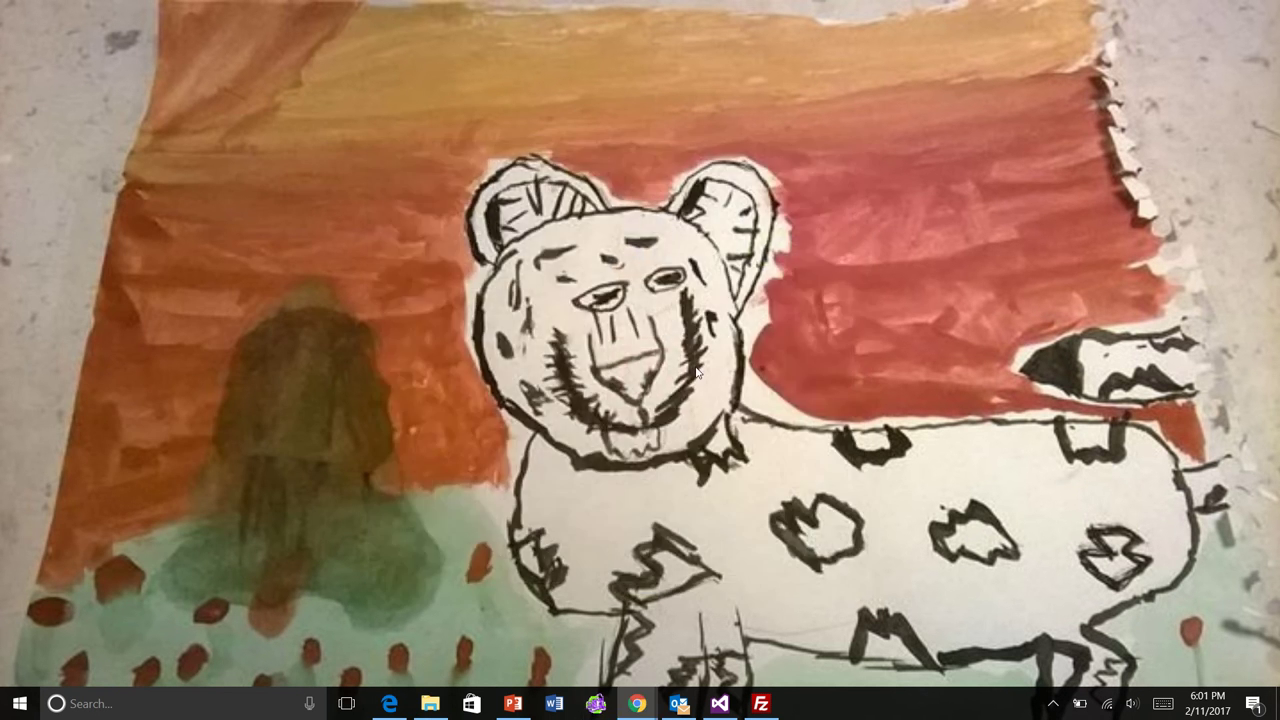
Relaunch MarcEdit, confirm plugins\tmp in the application data folder is now empty, and close Explorer
left_click(596, 703)
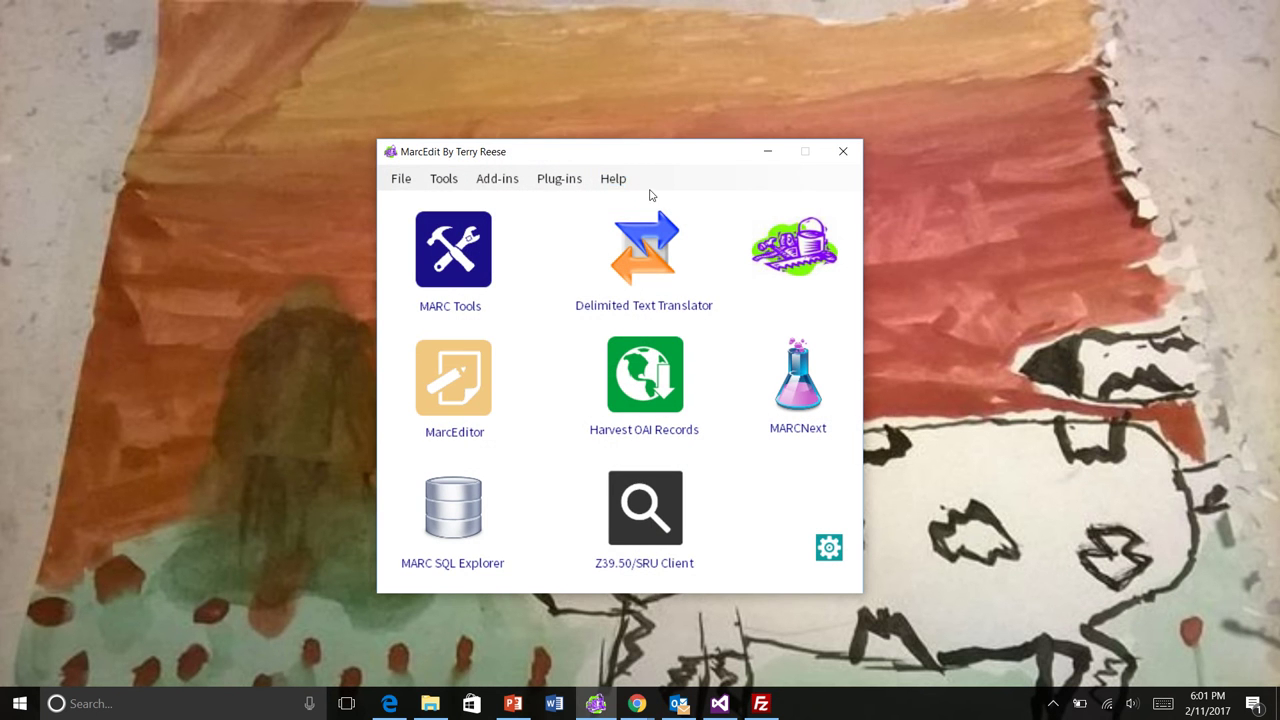
left_click(616, 180)
mouse_move(741, 350)
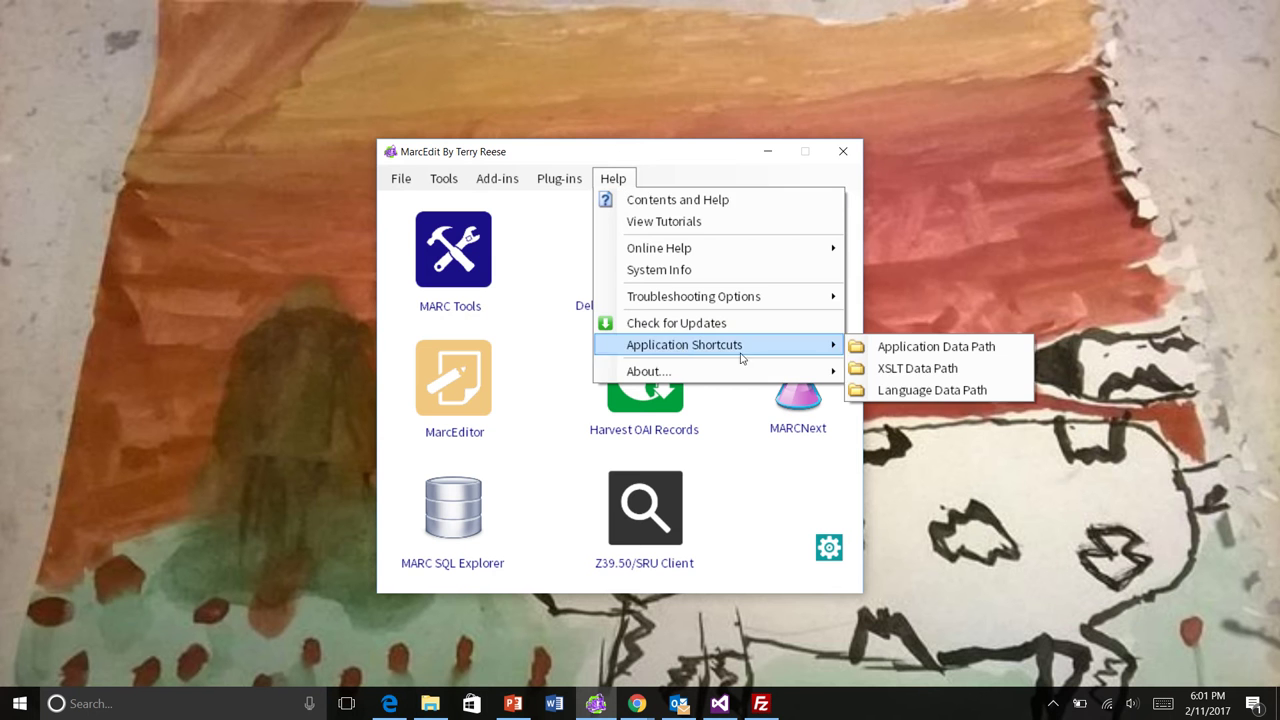
left_click(919, 350)
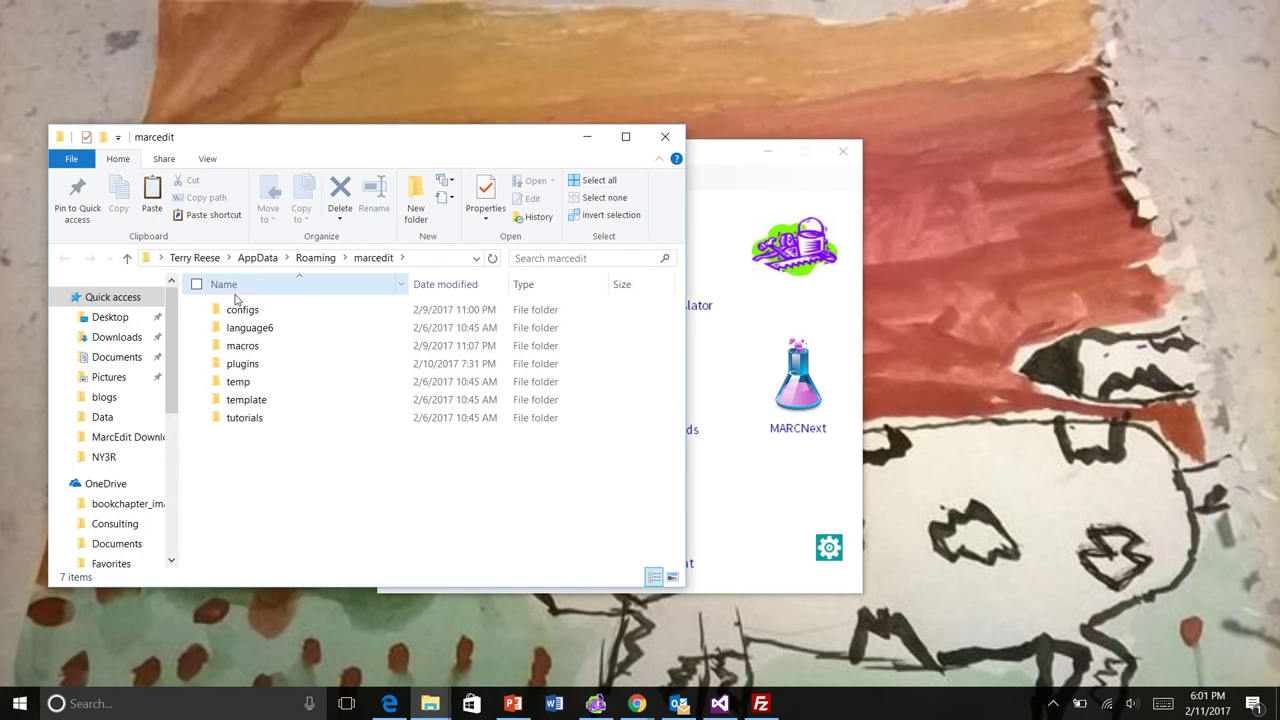
left_click(240, 365)
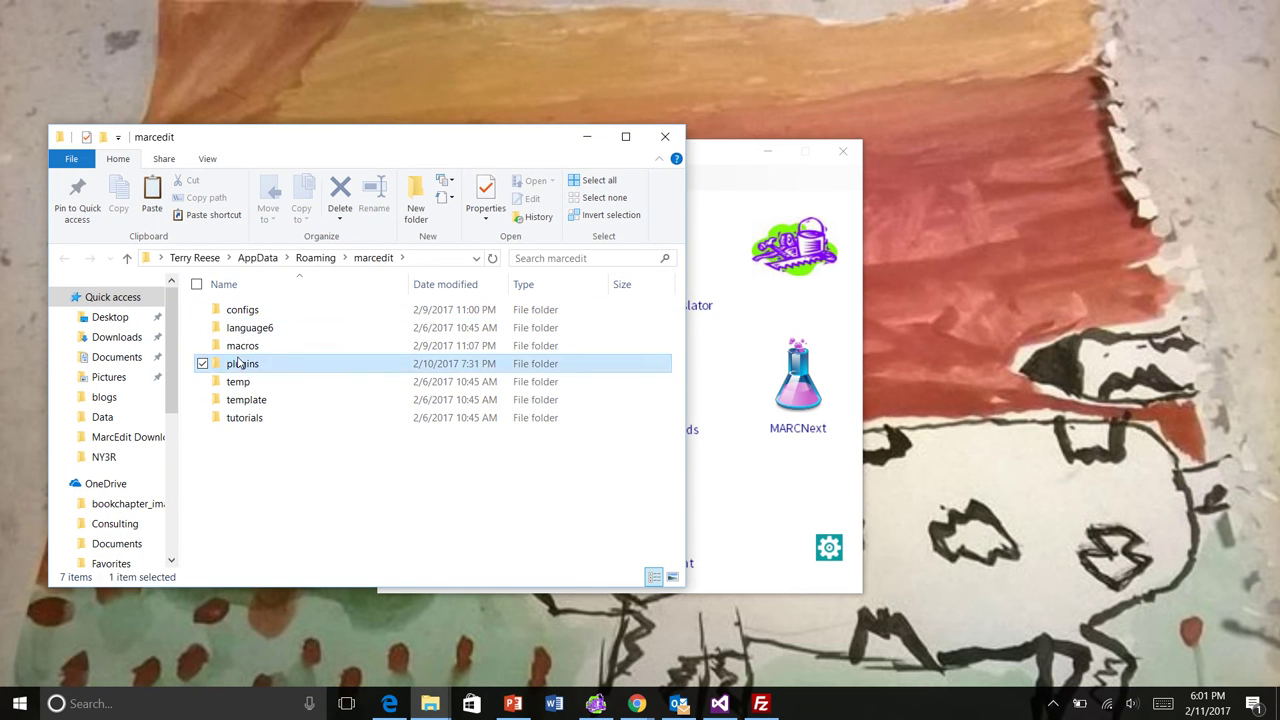
double_click(240, 364)
double_click(235, 309)
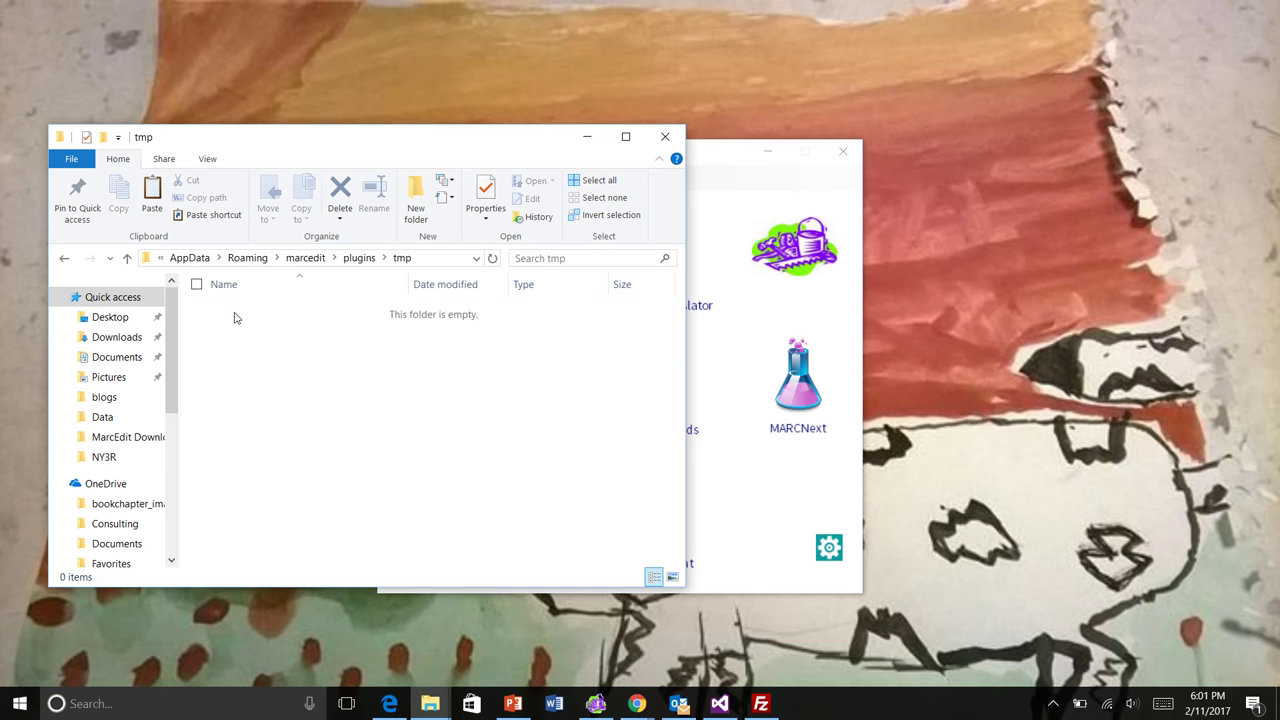
left_click(666, 138)
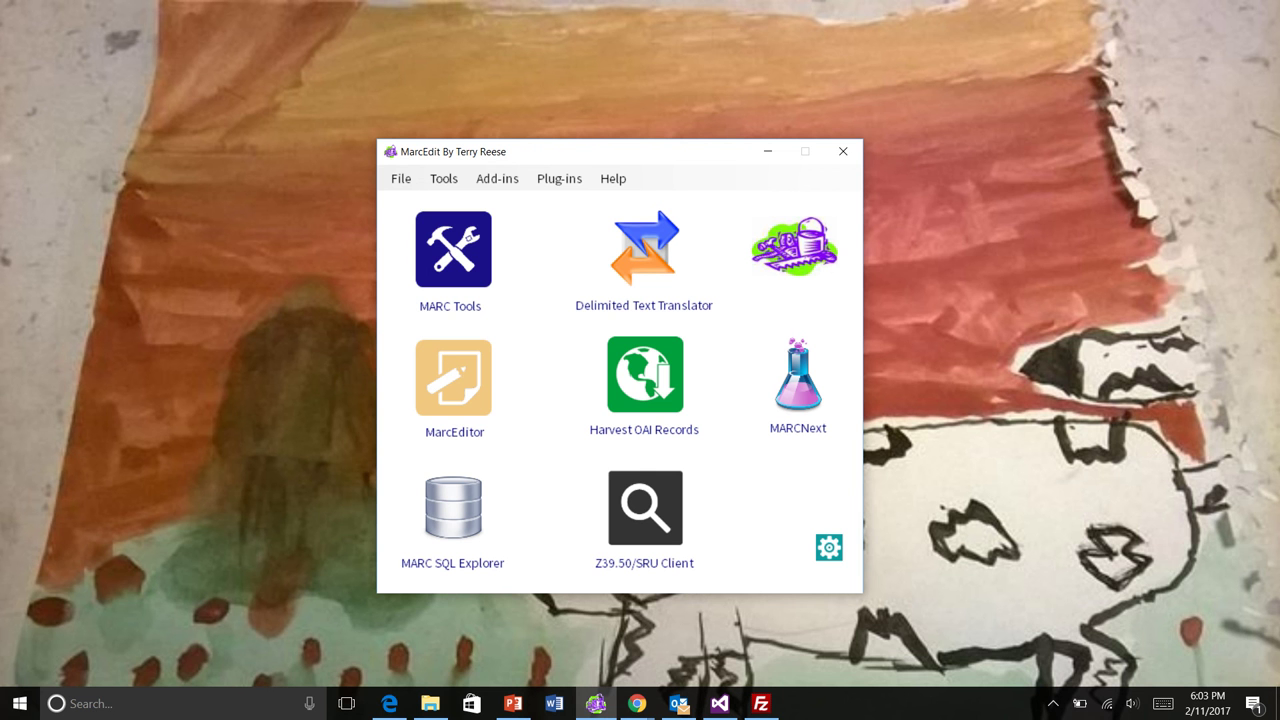
left_click(512, 704)
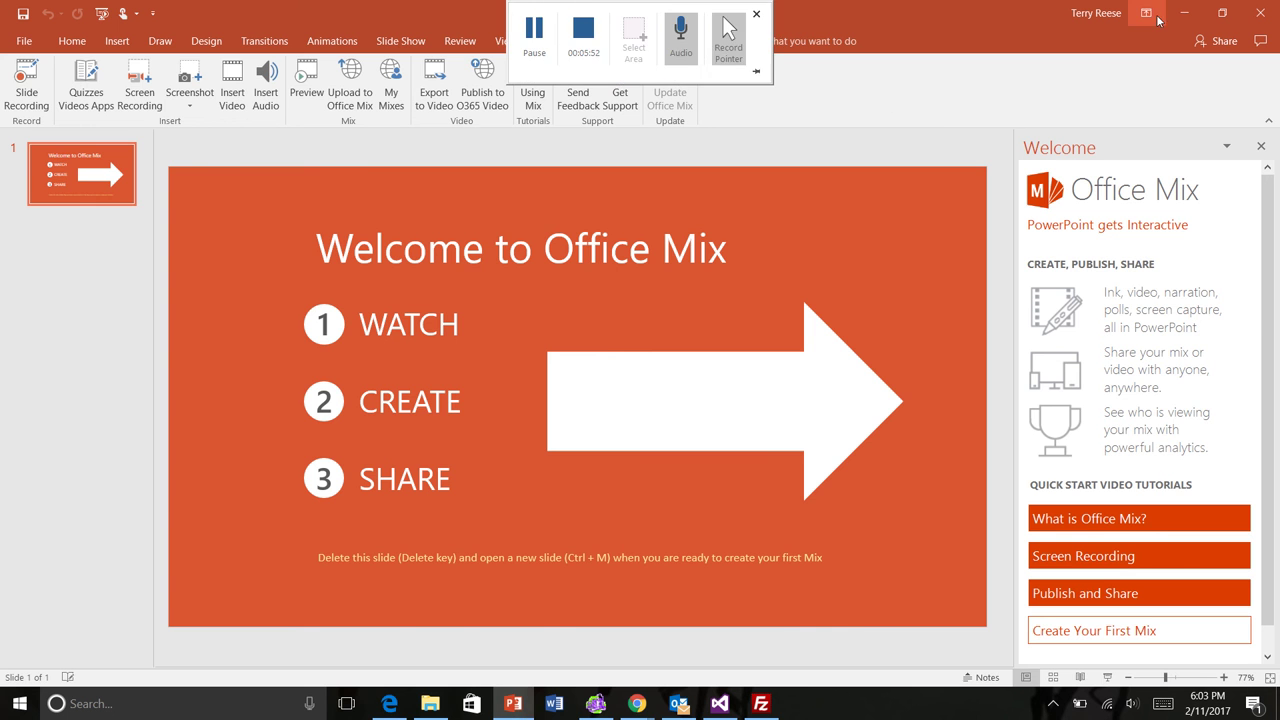
left_click(1200, 10)
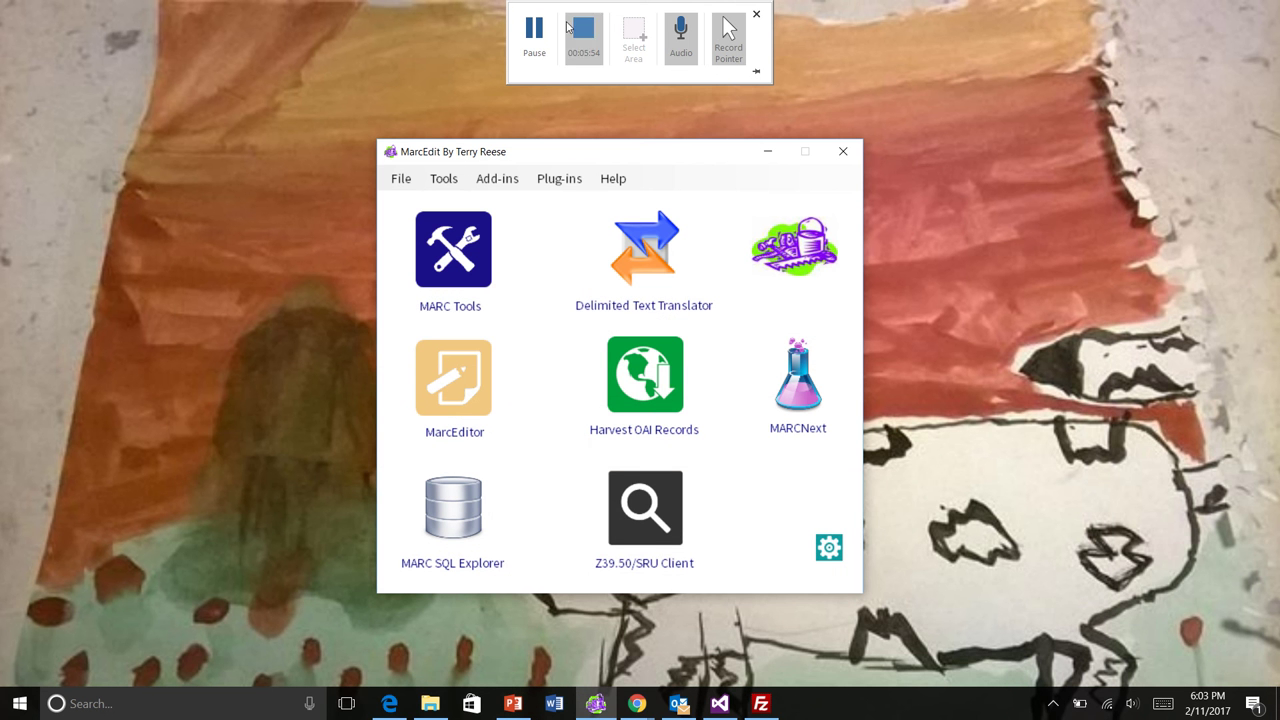